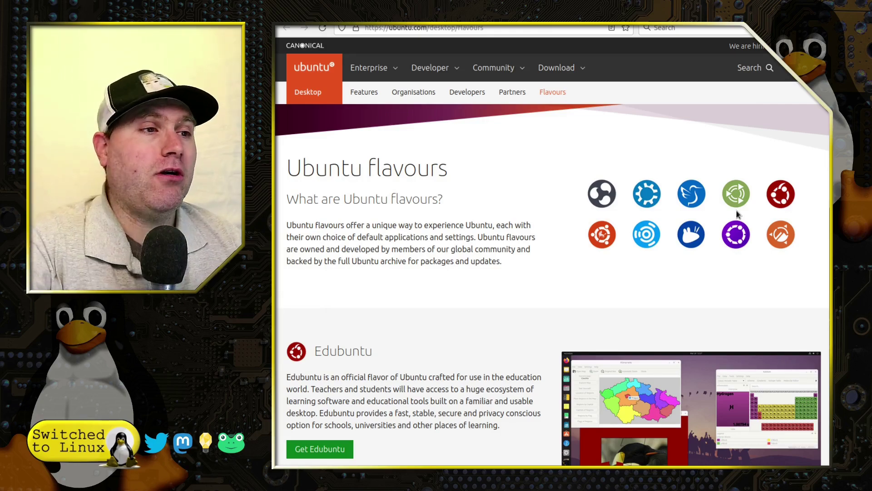
scroll(727, 218, "down", 3)
scroll(659, 200, "up", 3)
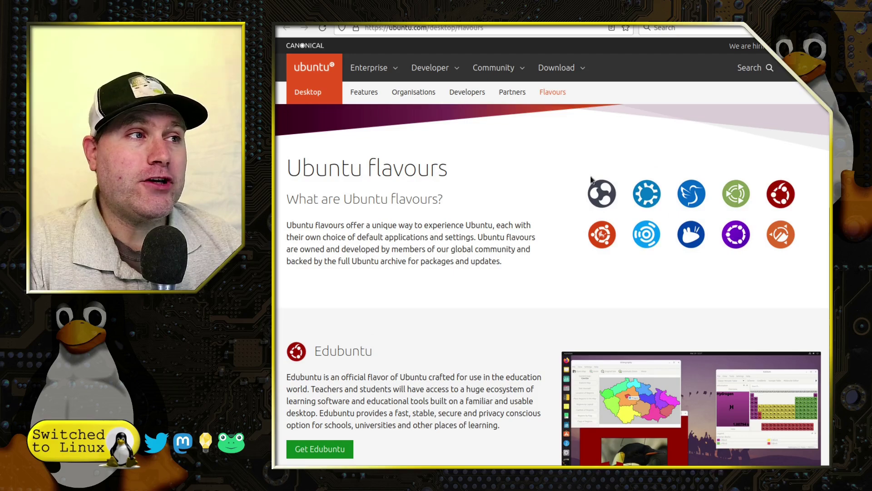
scroll(491, 272, "down", 4)
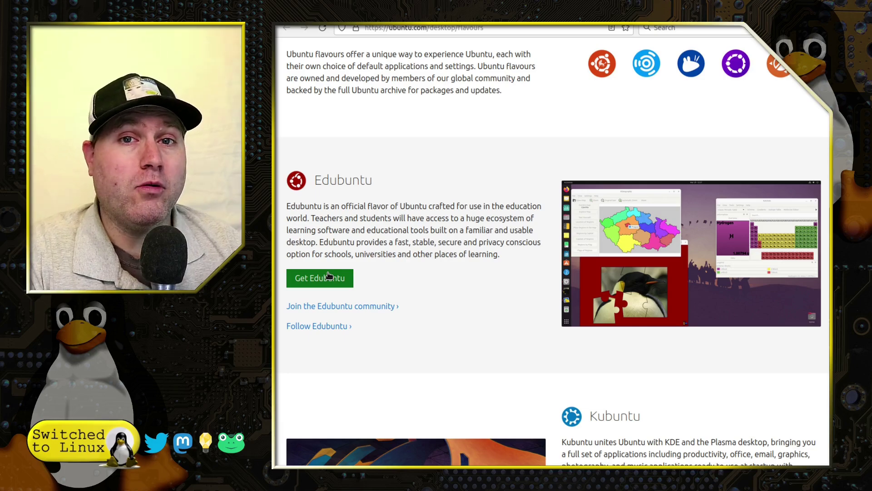
scroll(336, 276, "down", 5)
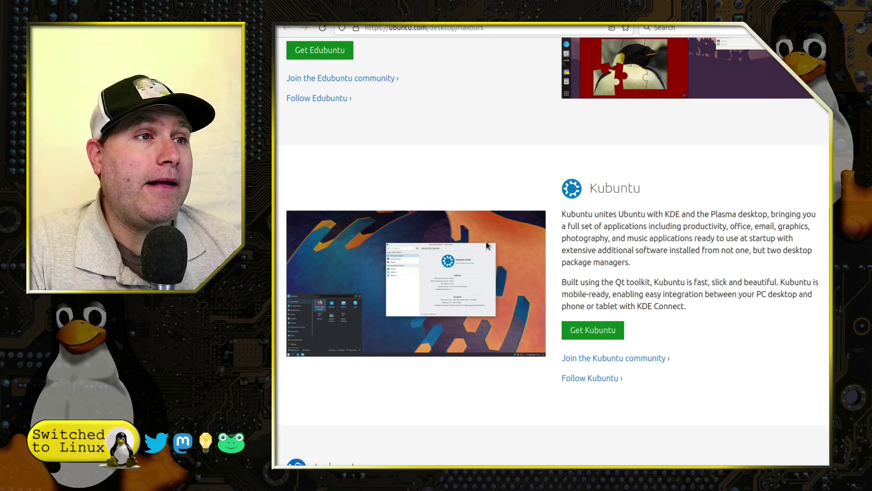
scroll(586, 307, "down", 4)
scroll(625, 319, "down", 5)
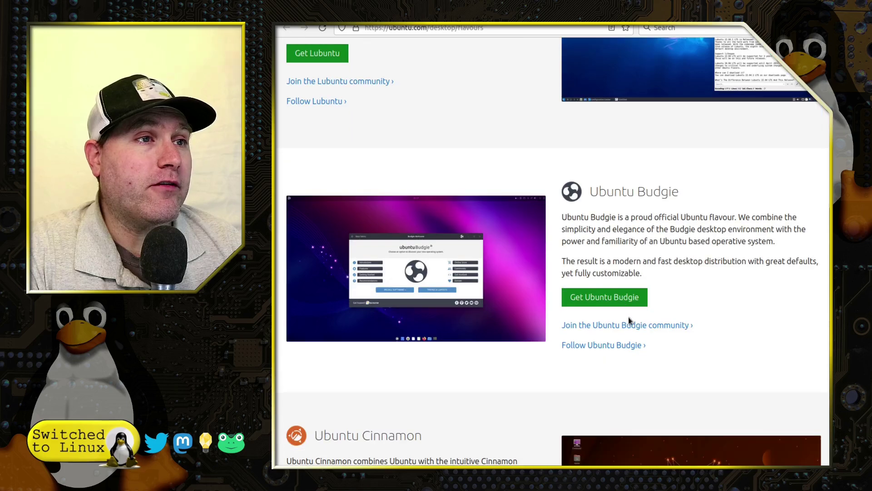
scroll(720, 318, "down", 5)
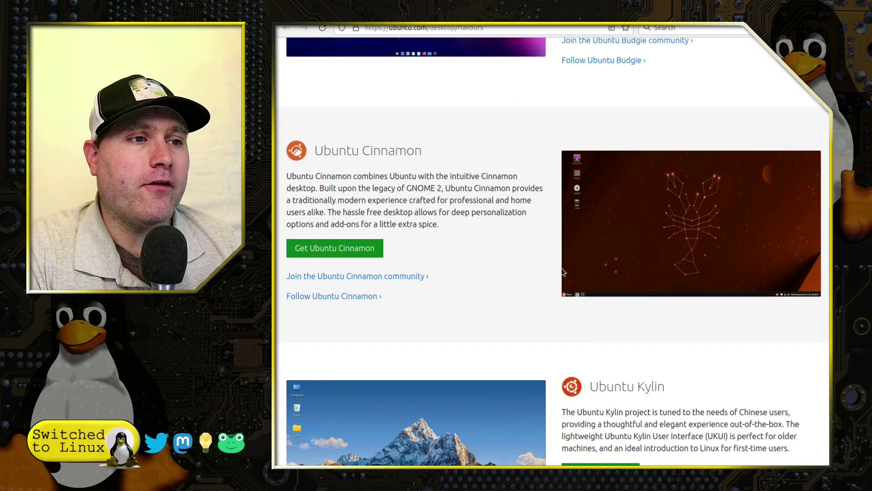
scroll(563, 272, "up", 5)
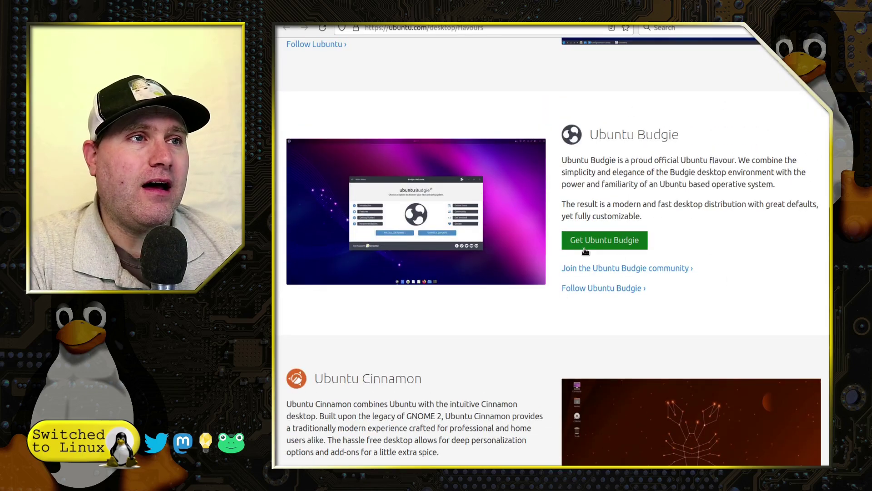
scroll(599, 250, "up", 6)
scroll(602, 250, "down", 6)
scroll(604, 261, "up", 6)
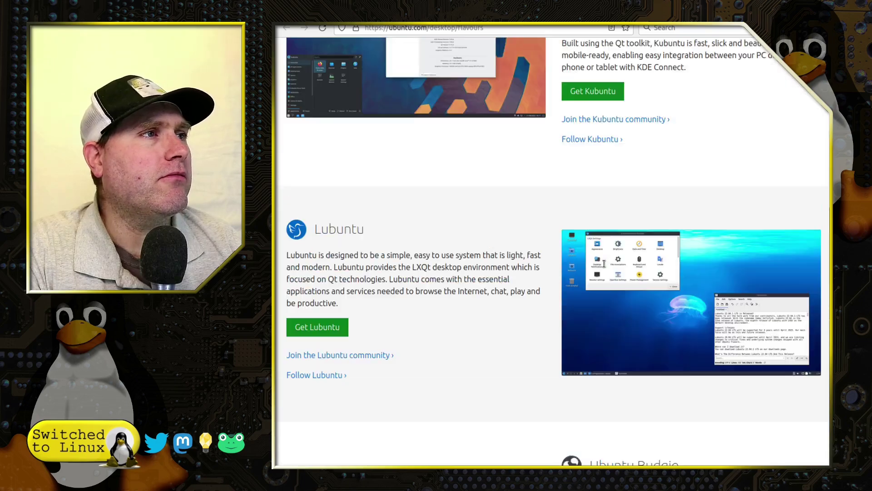
scroll(603, 270, "down", 20)
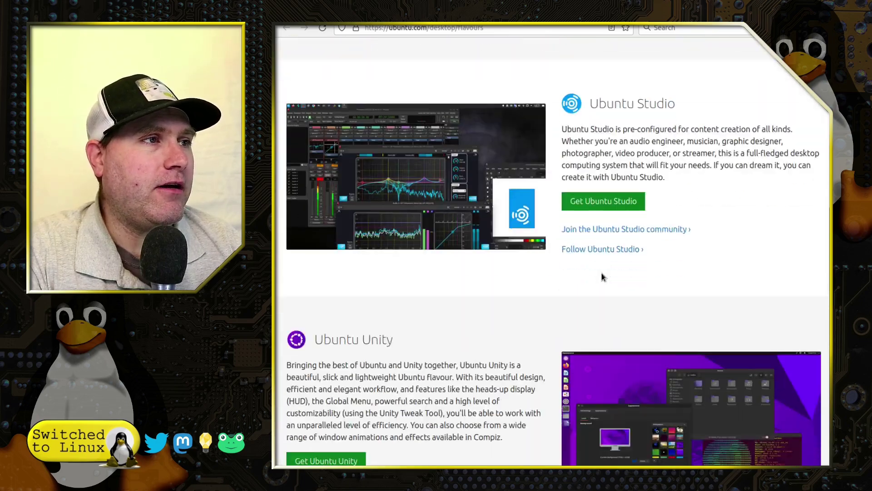
scroll(601, 275, "up", 1)
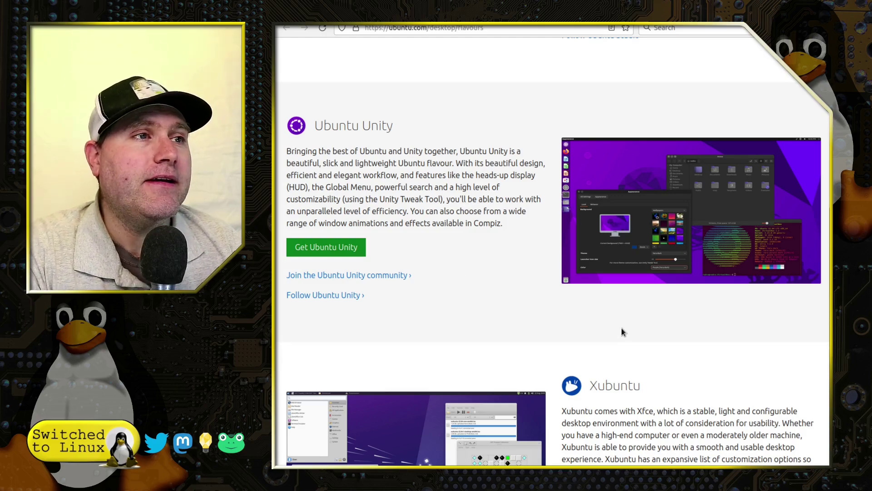
scroll(623, 332, "down", 8)
scroll(622, 332, "up", 20)
scroll(623, 332, "up", 8)
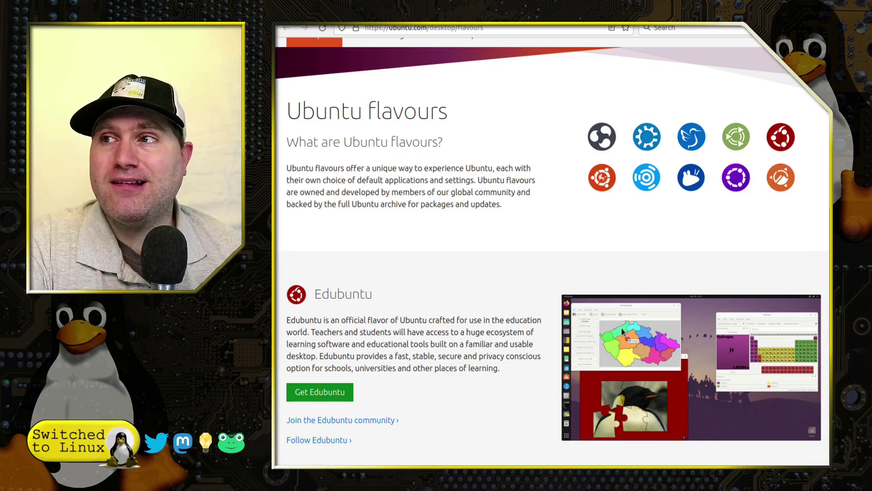
scroll(622, 331, "up", 2)
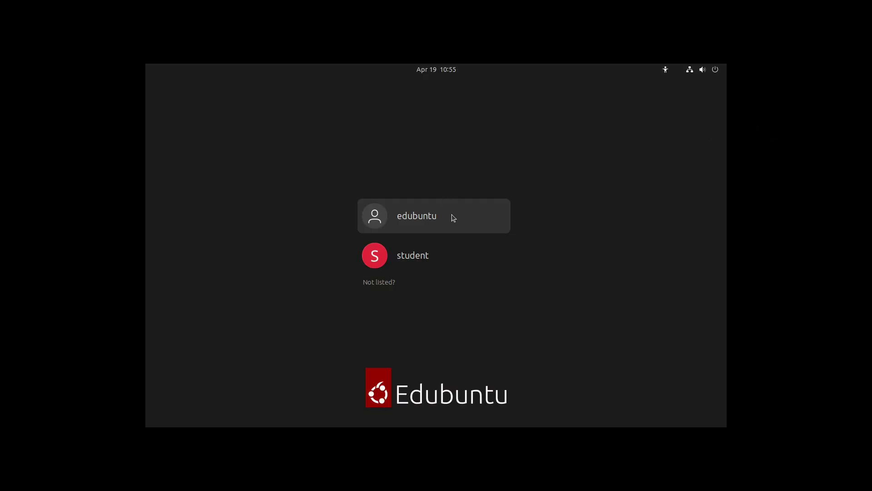
Step: Select the administrator account on the login screen and sign in with its password
left_click(399, 209)
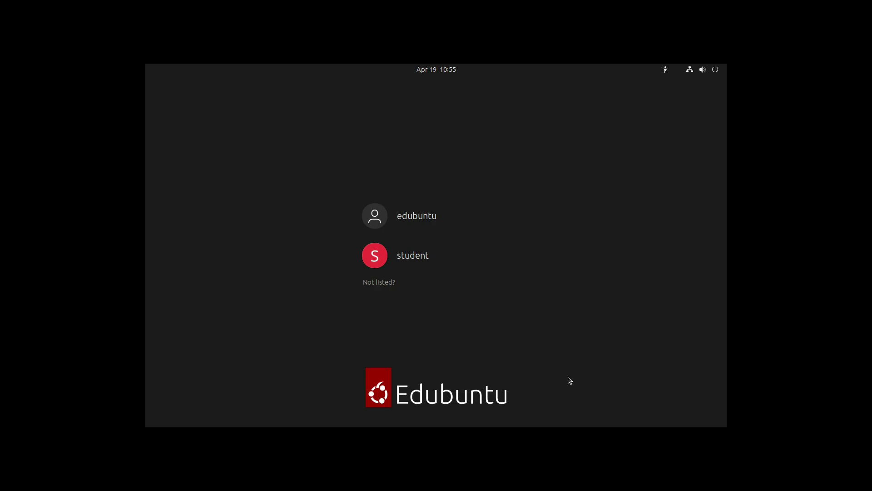
left_click(423, 205)
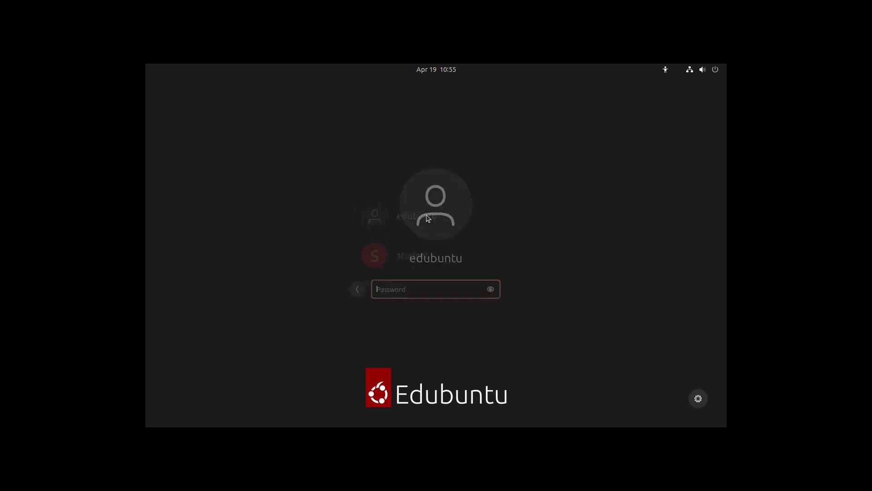
type("1234")
key("Return")
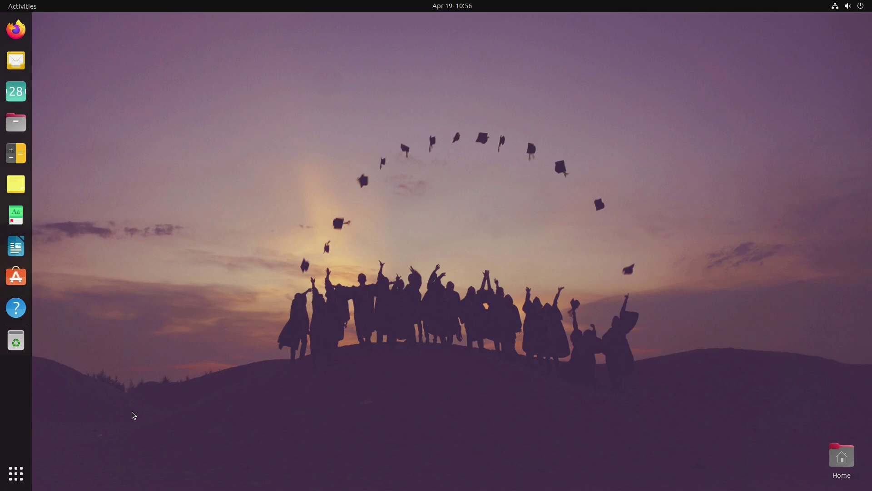
Step: Launch Edubuntu Menu Administration from the Edubuntu Info and Admin folder in the app grid
left_click(20, 478)
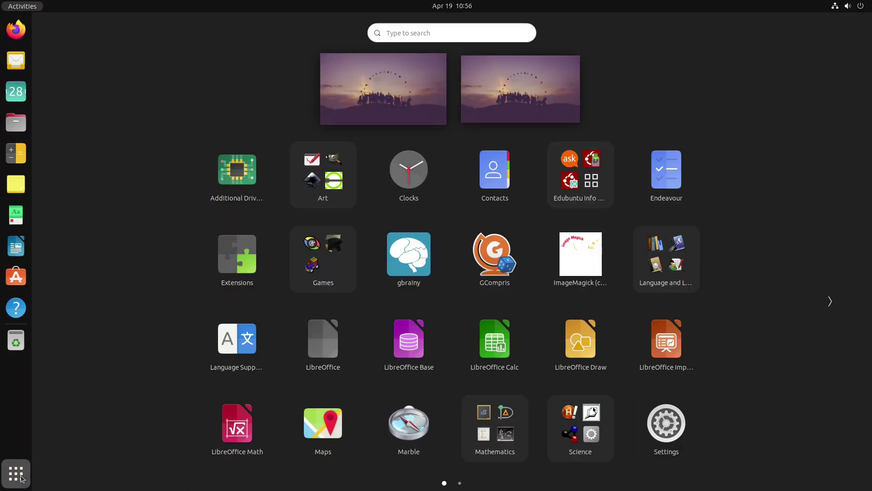
left_click(596, 181)
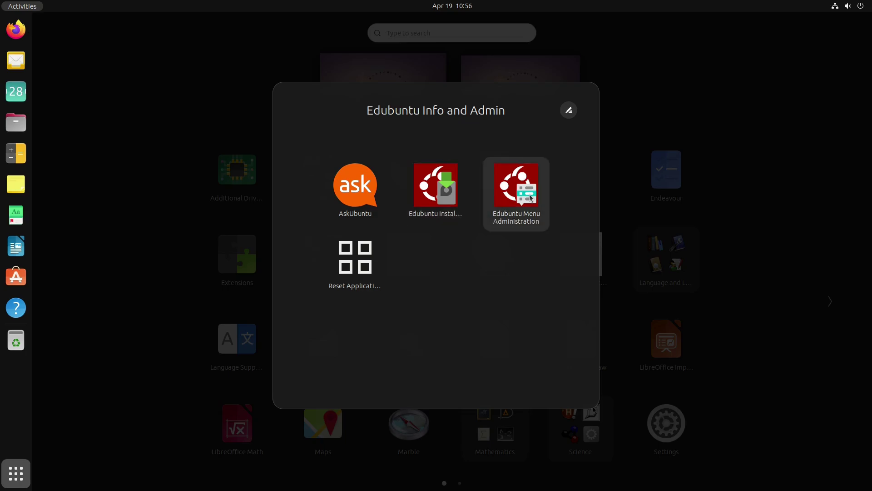
key("super")
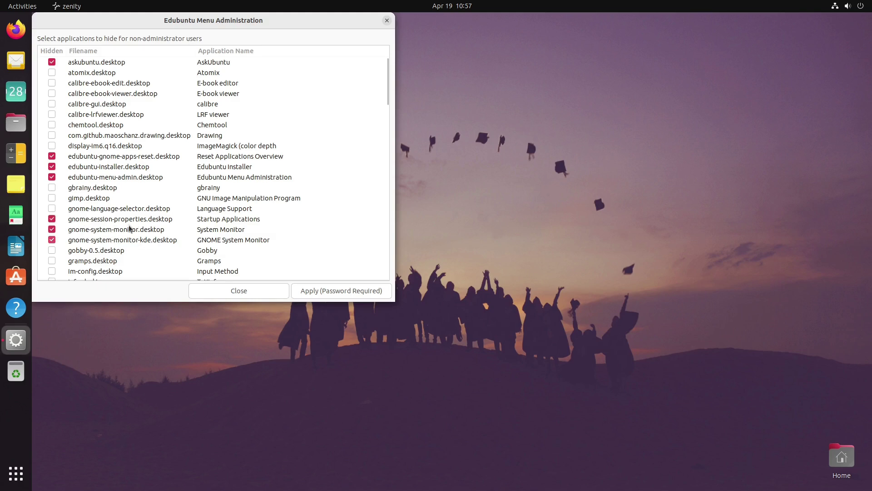
Step: Review the checked entries in the hidden-apps list, then close Menu Administration without applying
scroll(149, 225, "down", 15)
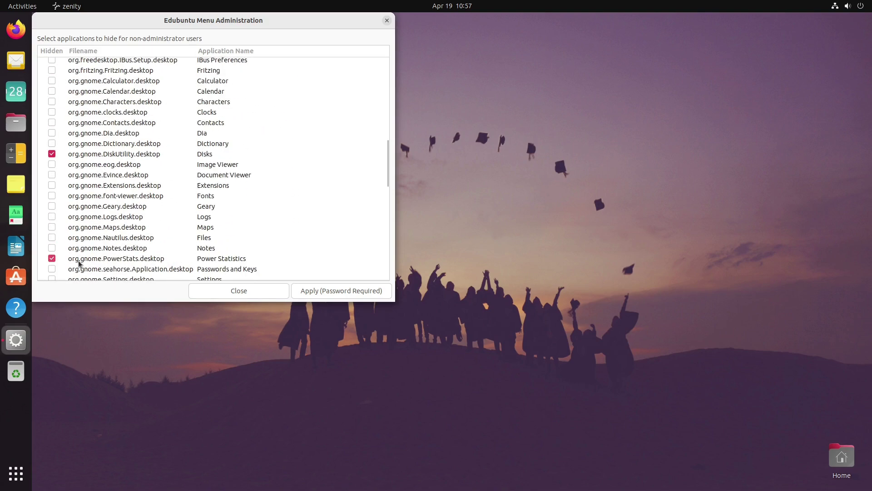
scroll(155, 260, "down", 20)
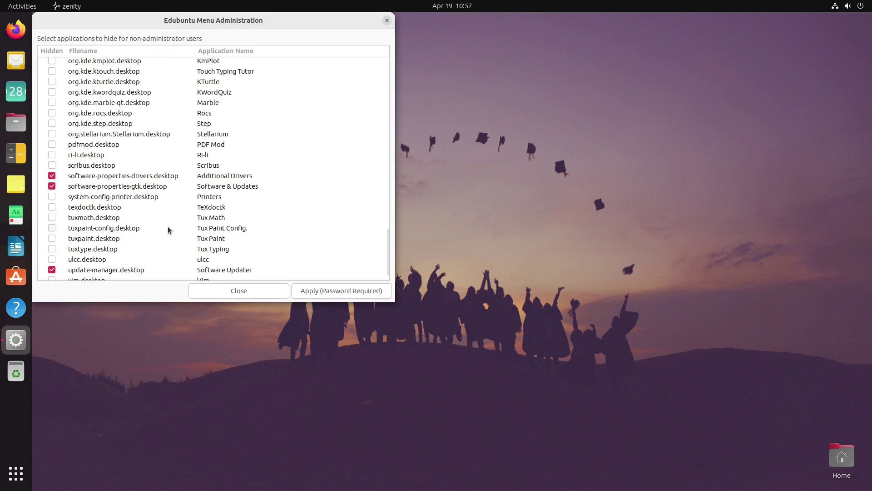
scroll(170, 205, "down", 1)
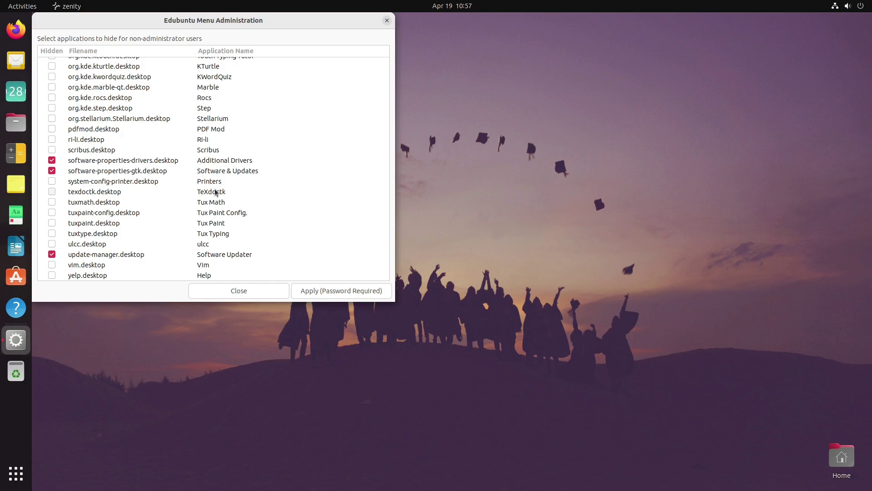
scroll(320, 160, "up", 5)
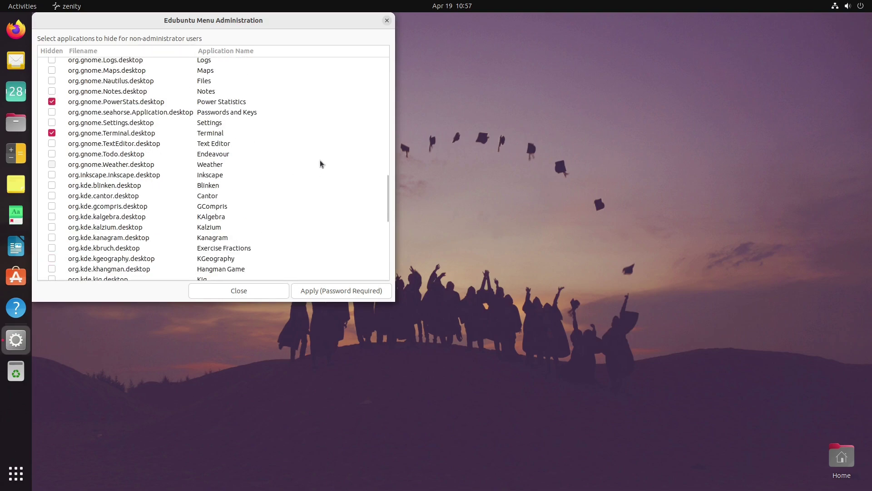
scroll(320, 165, "up", 10)
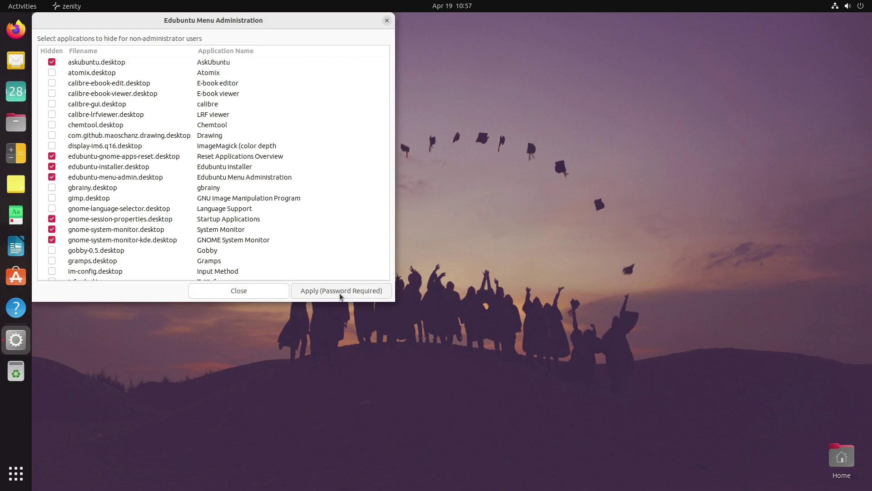
left_click(255, 286)
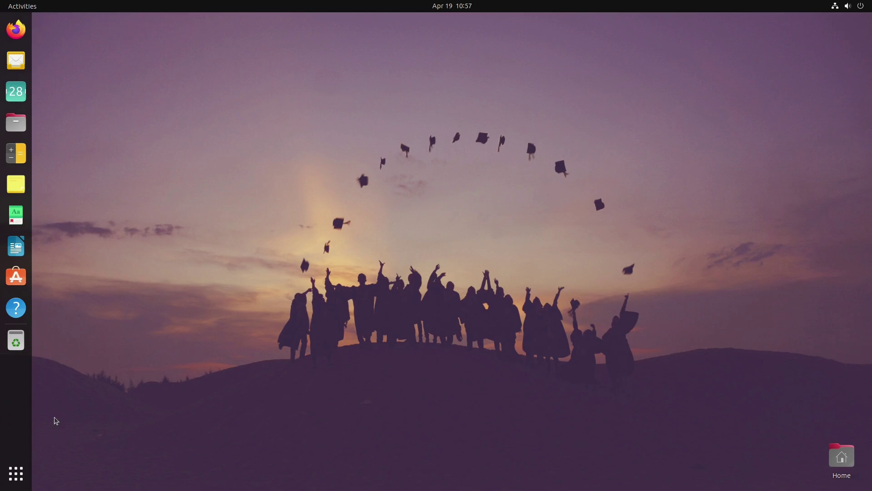
Step: Launch Edubuntu Installer from Edubuntu Info and Admin, dismiss the refresh notice, and widen its window
left_click(16, 473)
left_click(583, 203)
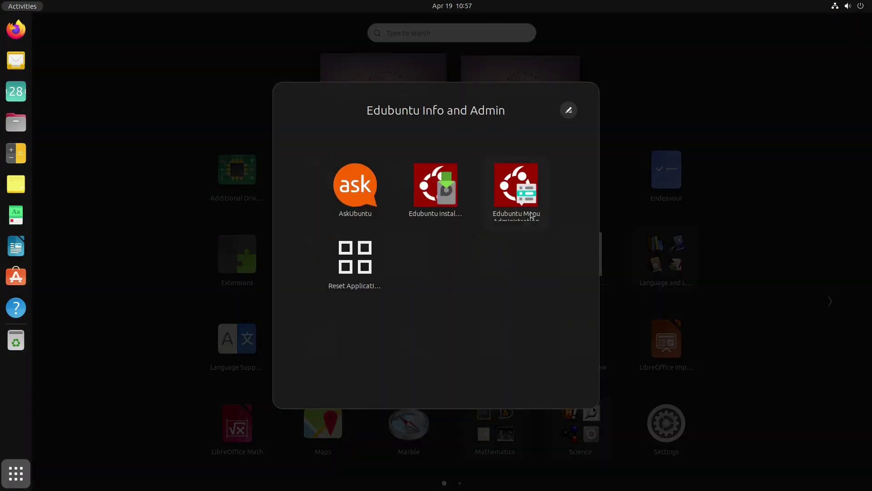
left_click(447, 185)
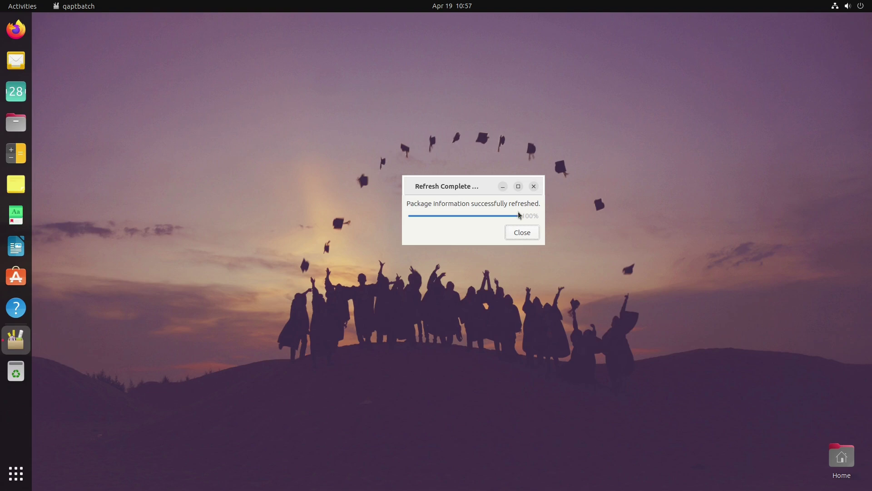
left_click(522, 232)
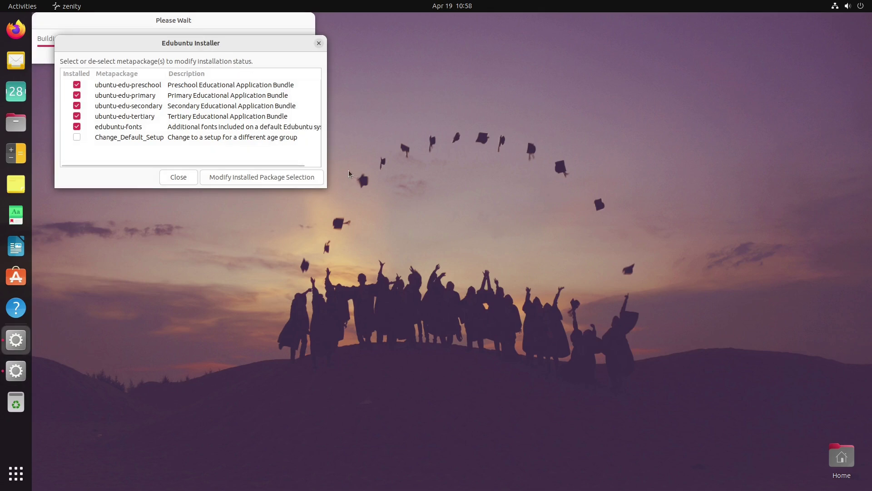
left_click_drag(327, 166, 386, 167)
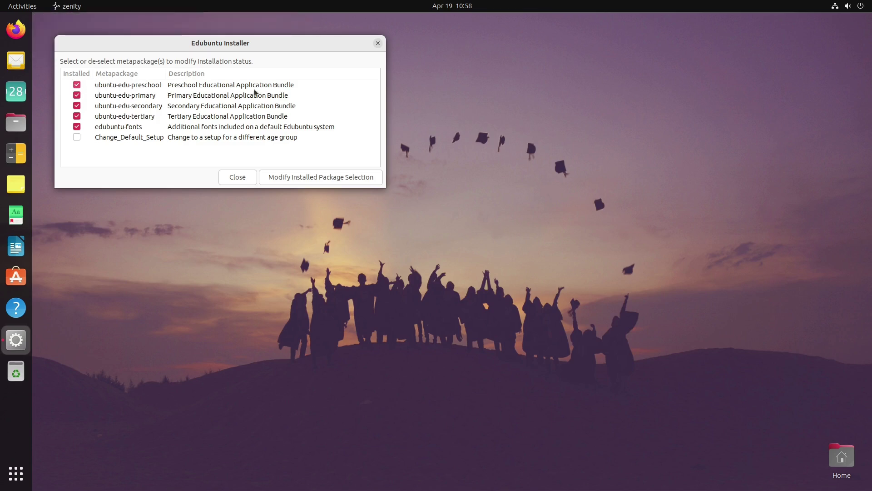
Step: Uncheck ubuntu-edu-preschool and apply the selection to preview the packages it would remove
left_click(279, 88)
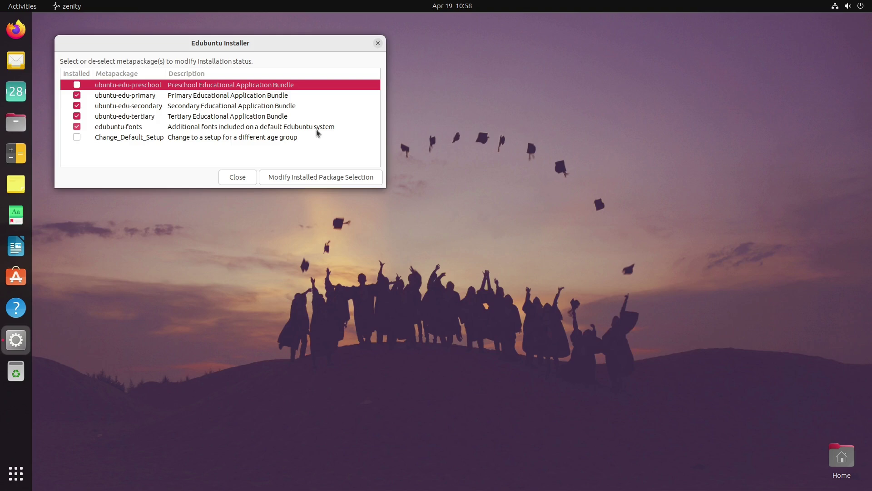
left_click(343, 179)
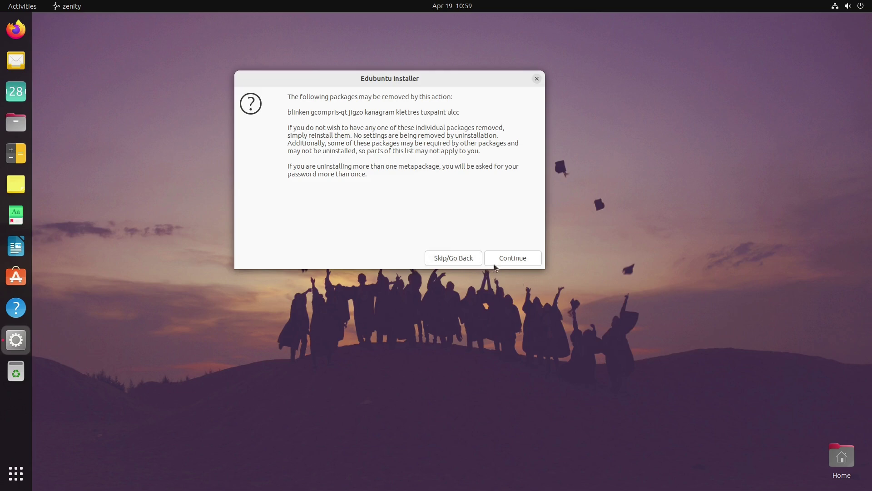
Step: Cancel the preschool removal, tick Change_Default_Setup, and close the Edubuntu Installer
left_click(462, 257)
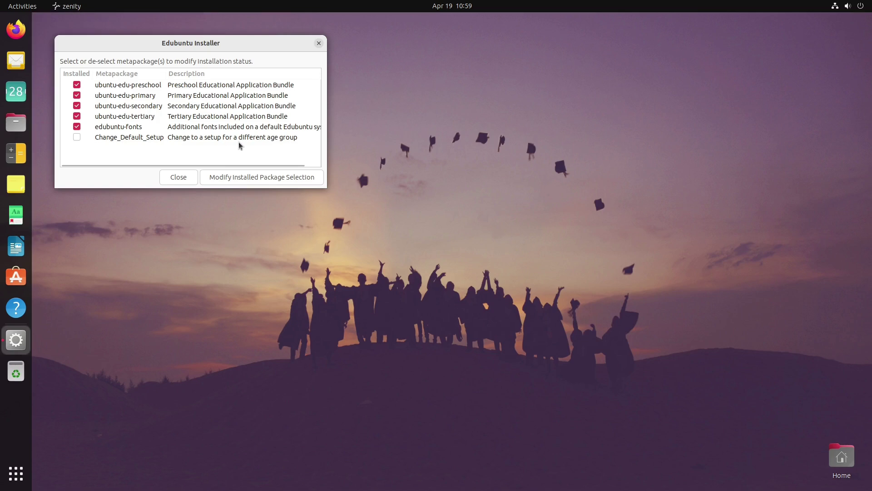
left_click(75, 138)
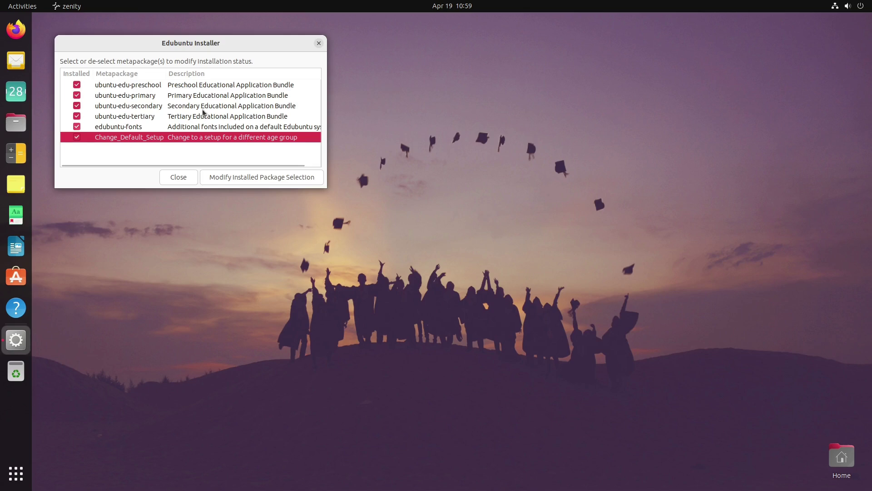
left_click(317, 43)
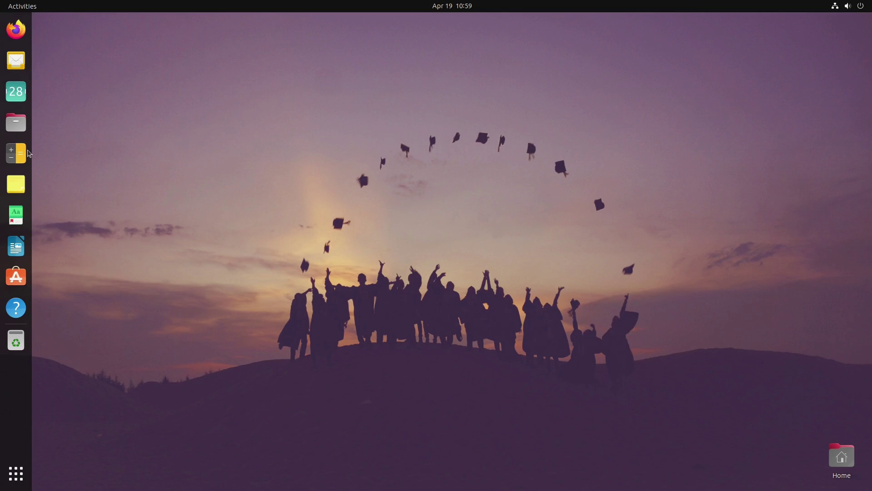
left_click(15, 474)
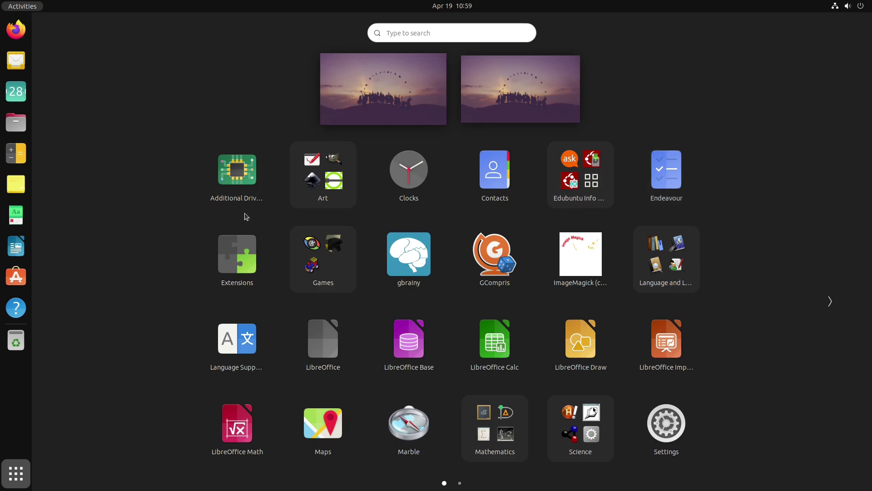
Step: Flip between app grid pages, look inside the Art folder, then open the Games folder
scroll(518, 256, "down", 1)
scroll(518, 256, "up", 1)
left_click(344, 194)
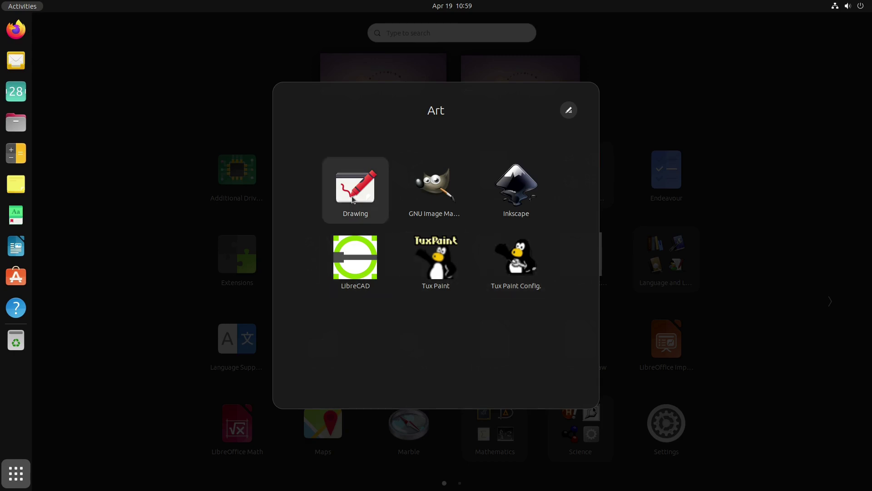
left_click(668, 171)
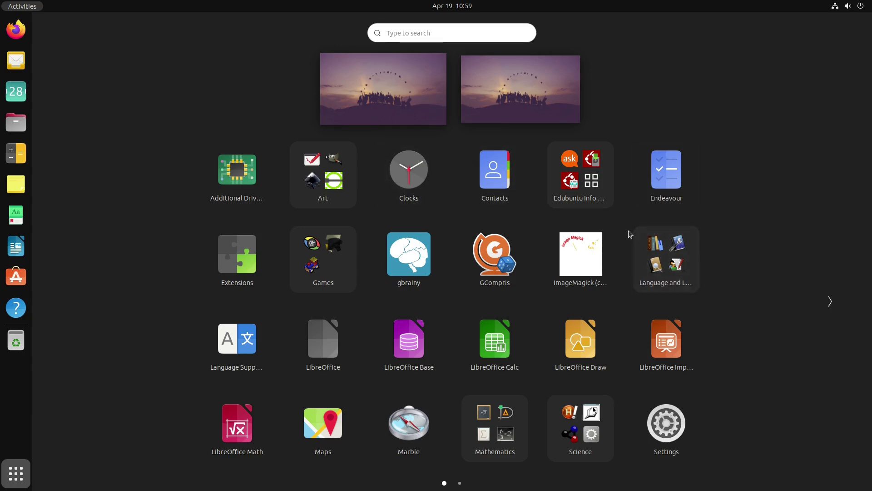
left_click(345, 266)
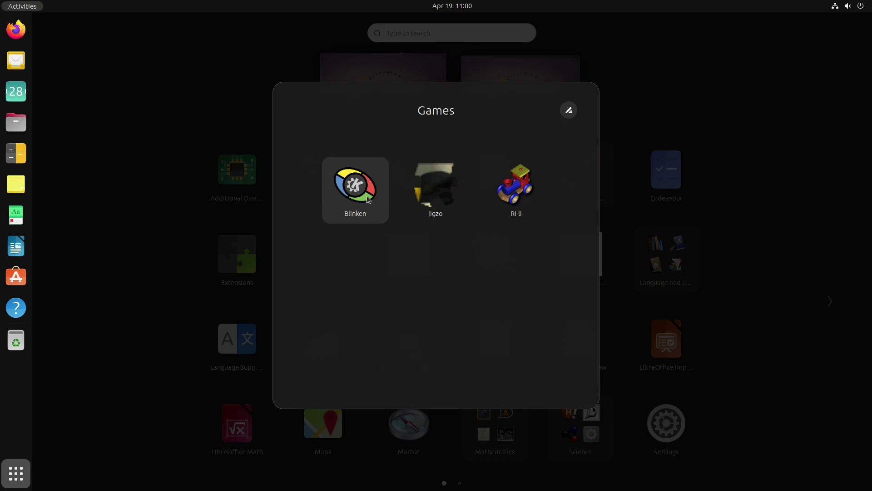
Step: Close the Games folder and launch gbrainy from the grid
left_click(684, 203)
left_click(440, 274)
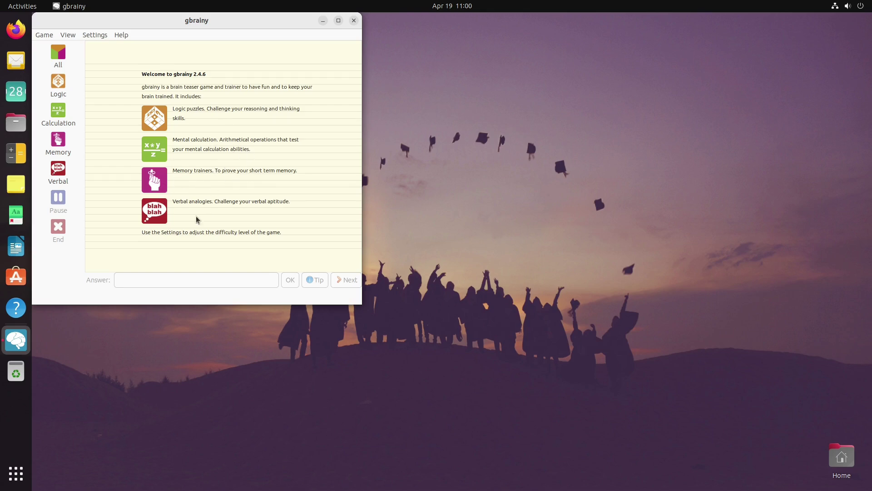
Step: Close the gbrainy window and bring the applications grid back
left_click(354, 21)
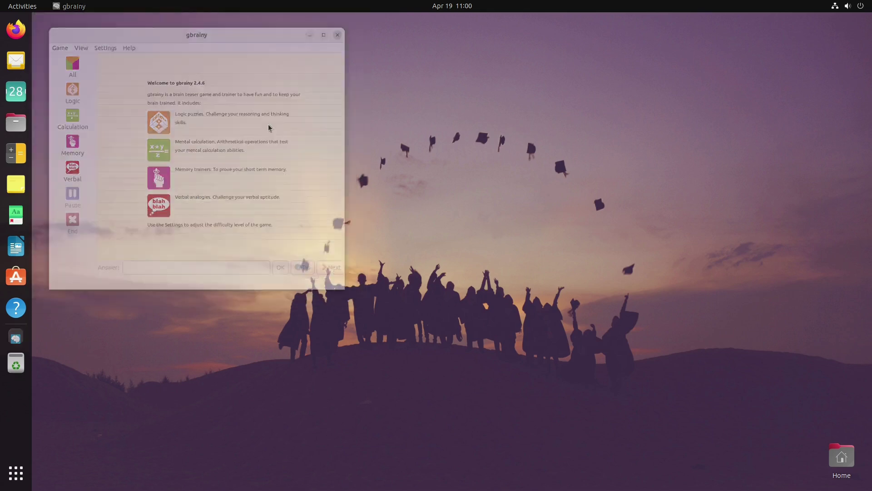
left_click(16, 474)
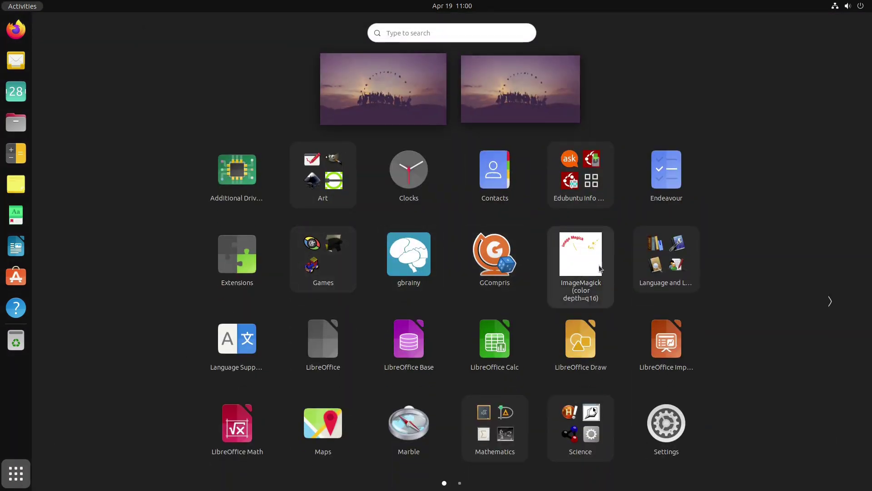
Step: Page through the Language and Learning folder, close it, and open Mathematics (Cantor, KAlgebra, Tux Math)
left_click(677, 278)
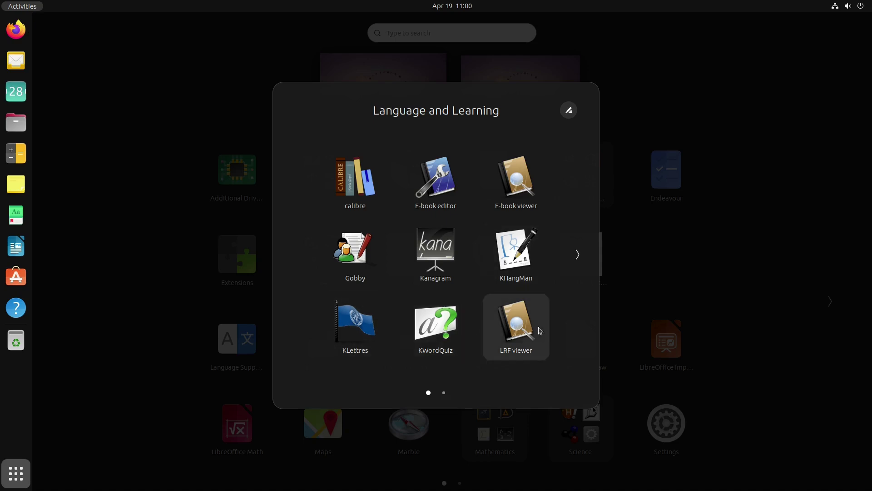
scroll(541, 331, "down", 1)
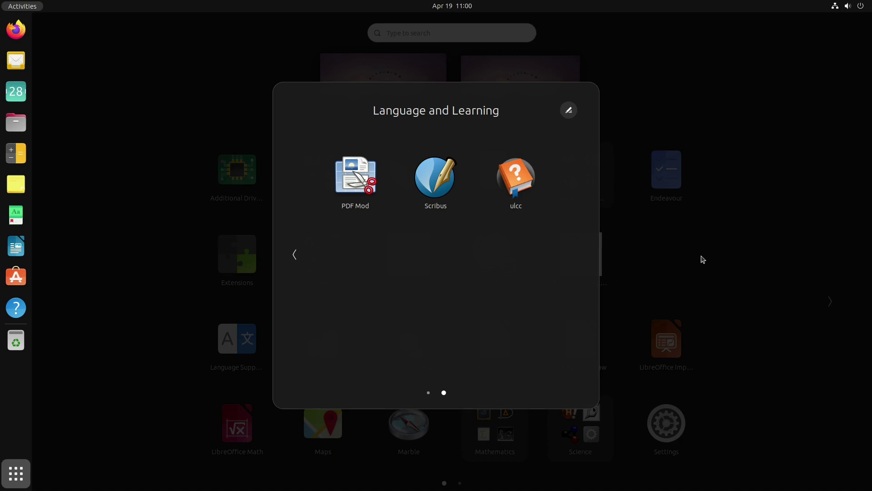
left_click(703, 258)
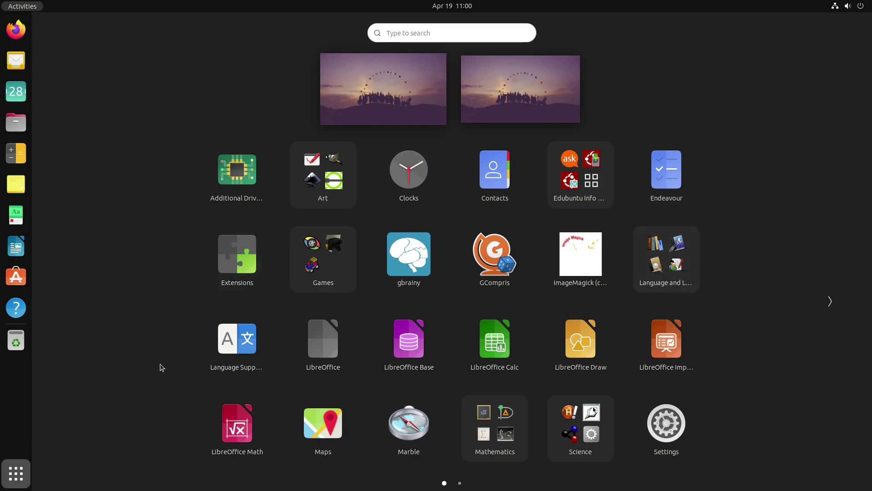
left_click(517, 460)
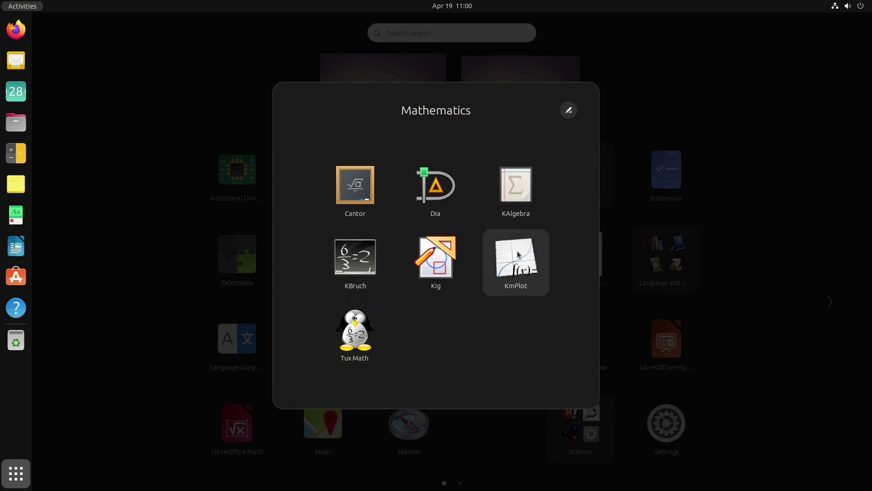
Step: Start and close KmPlot, then launch Chemtool from the Science app folder
left_click(521, 263)
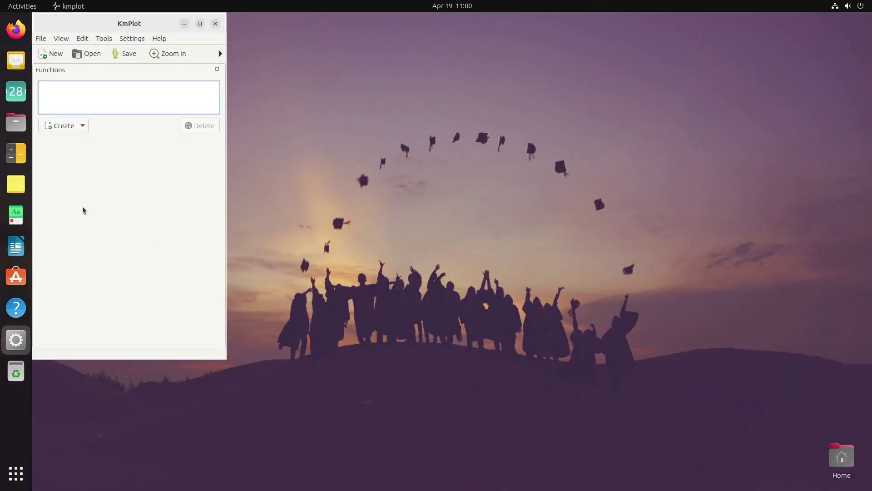
left_click(216, 23)
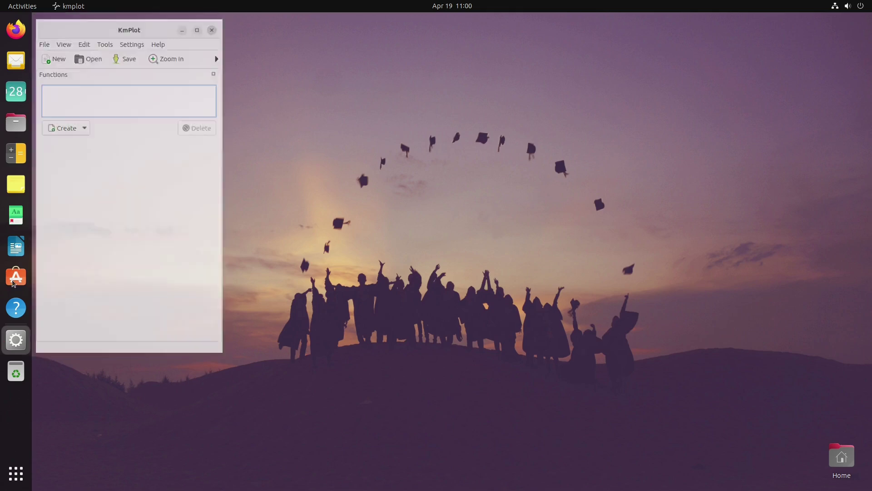
left_click(16, 473)
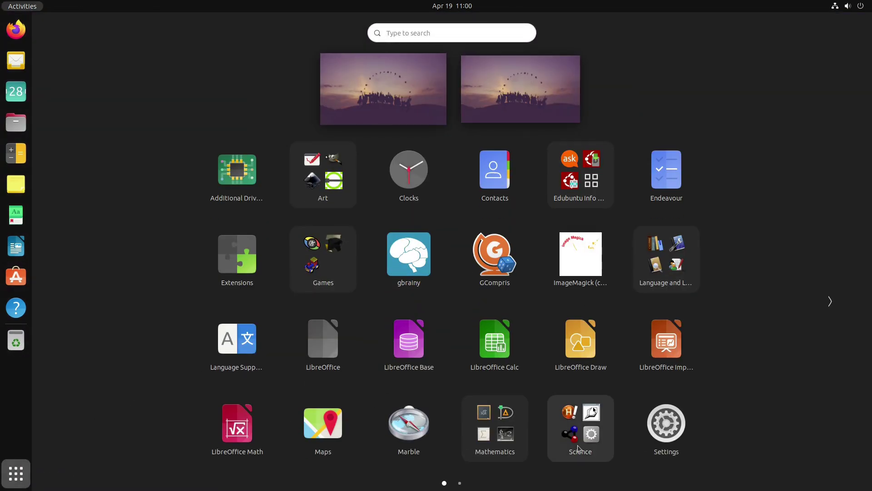
left_click(563, 450)
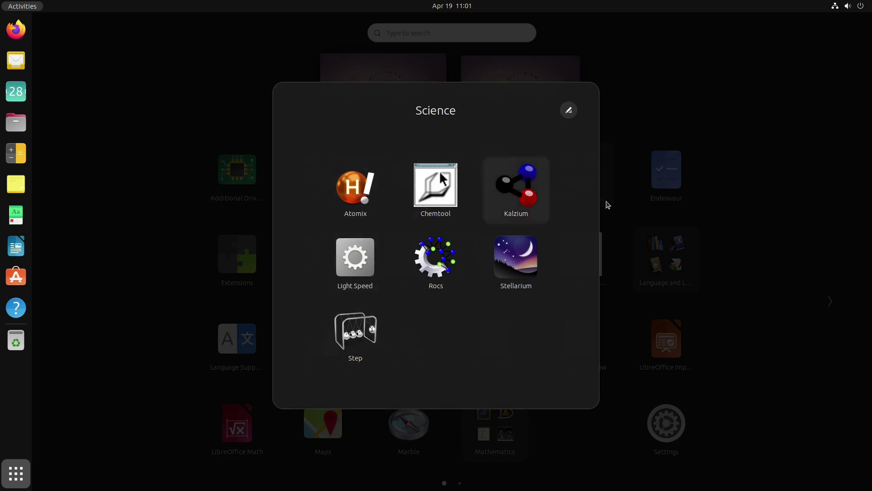
left_click(435, 189)
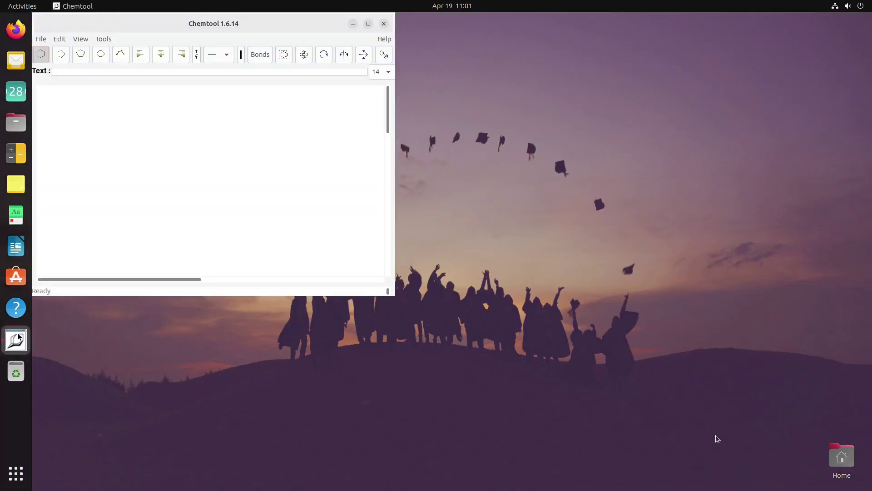
Step: Drag the empty Chemtool window lower and to the right, near the screen centre
left_click_drag(237, 24, 395, 51)
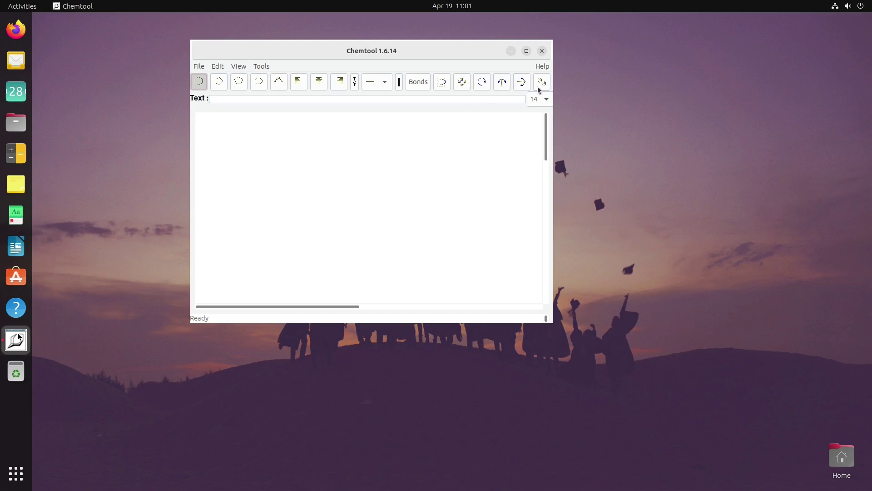
left_click_drag(290, 54, 399, 54)
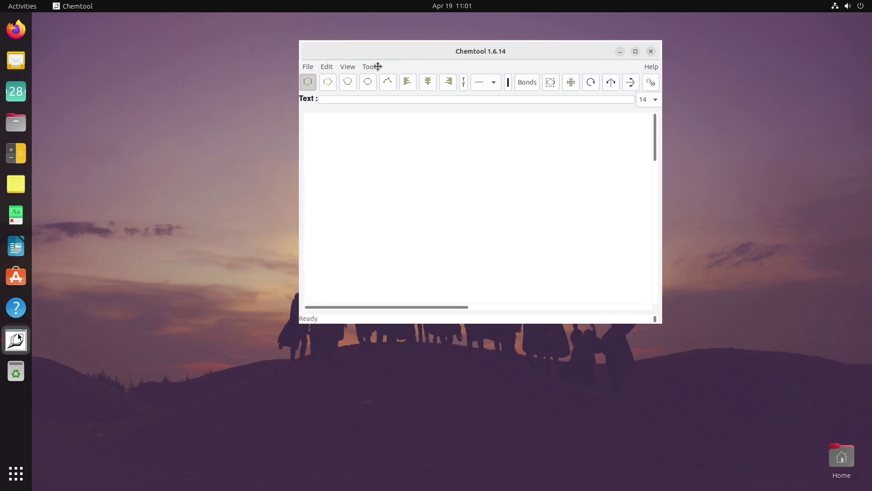
left_click(369, 67)
Step: Insert benzene, naphthalene and steroid skeleton templates, spreading them across the canvas
left_click(386, 80)
left_click(89, 74)
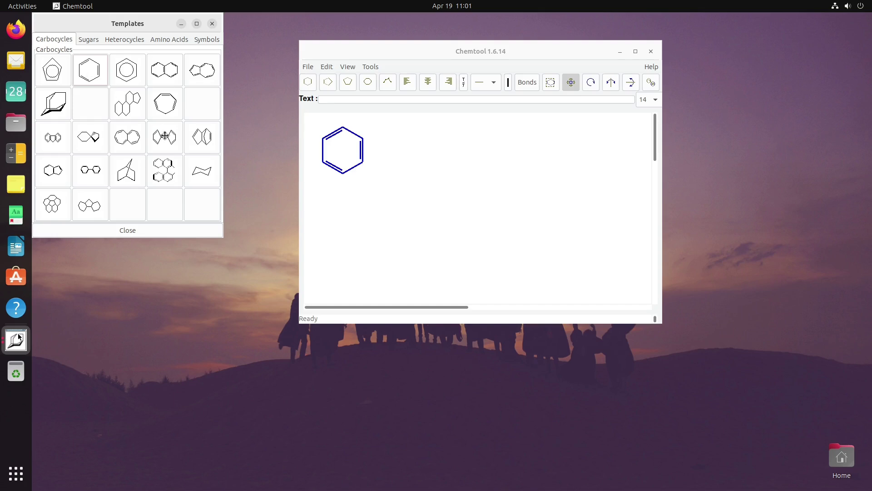
left_click(157, 71)
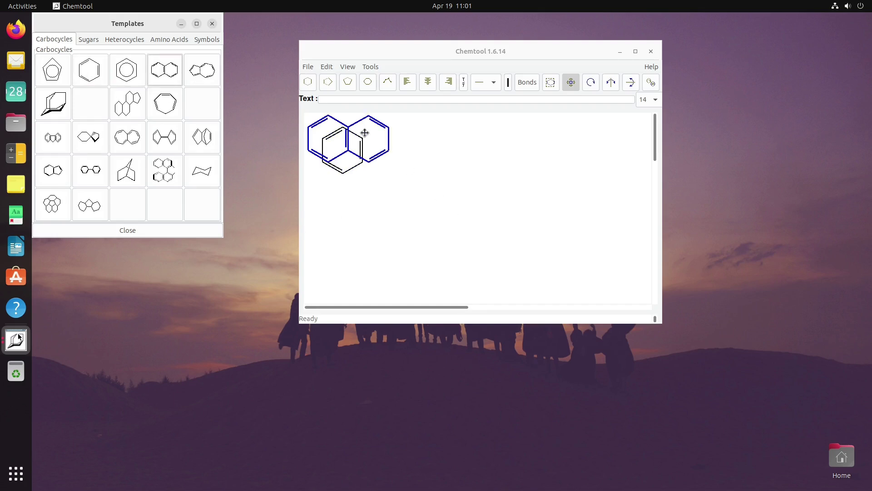
left_click_drag(382, 142, 502, 227)
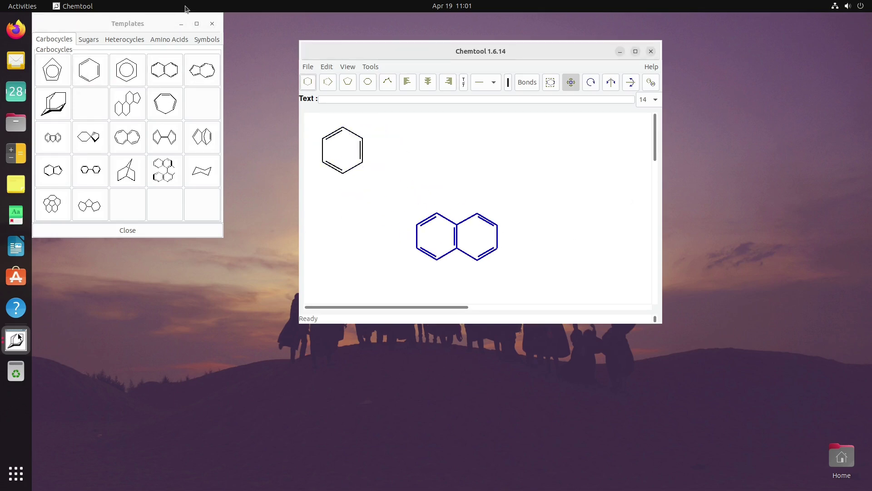
left_click(131, 109)
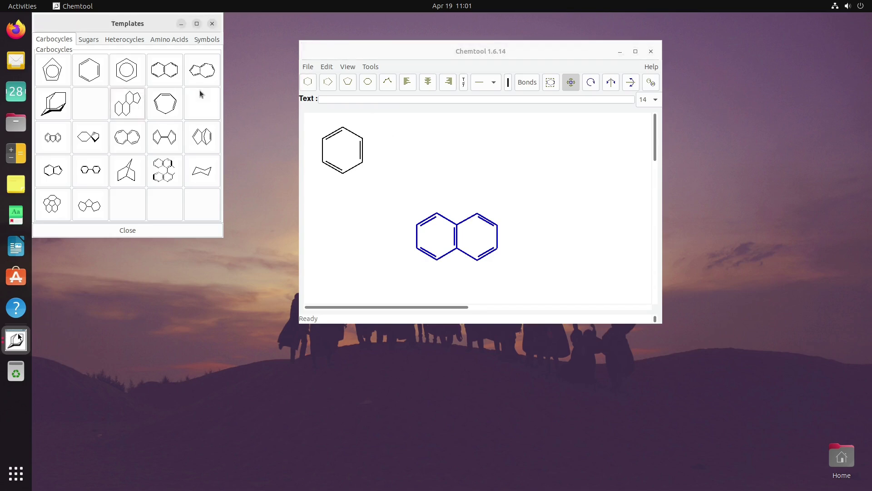
left_click(138, 103)
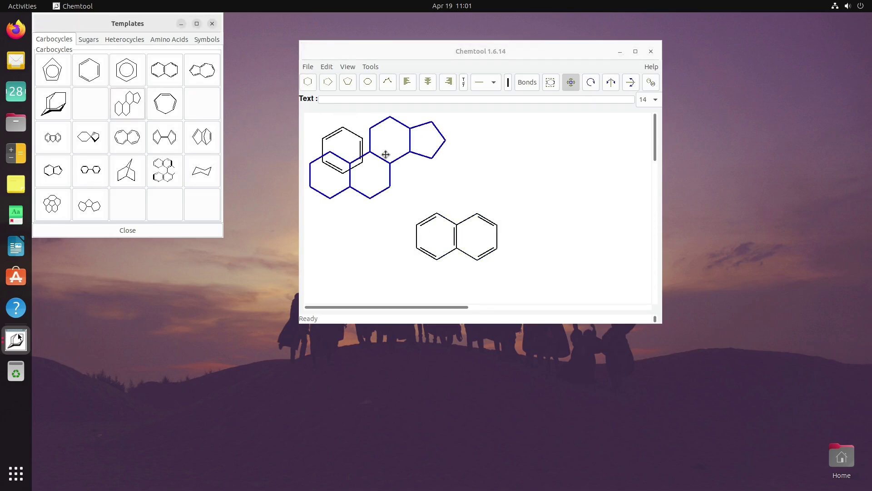
left_click_drag(385, 160, 592, 195)
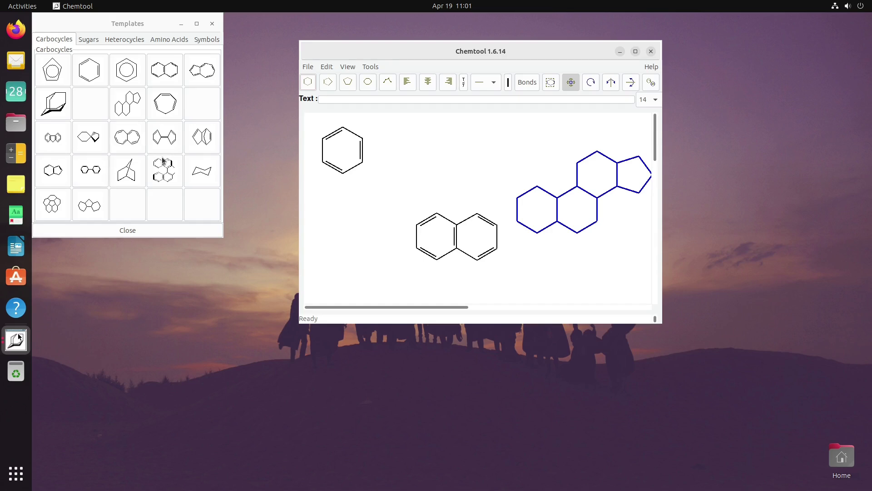
Step: Browse the Sugars, Heterocycles, Amino Acids and Symbols templates, then close the Templates window
left_click(89, 41)
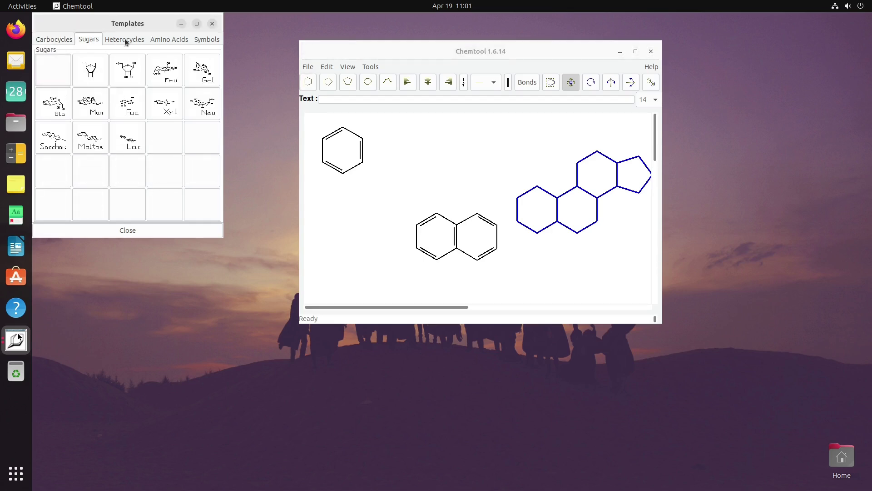
left_click(126, 39)
left_click(164, 40)
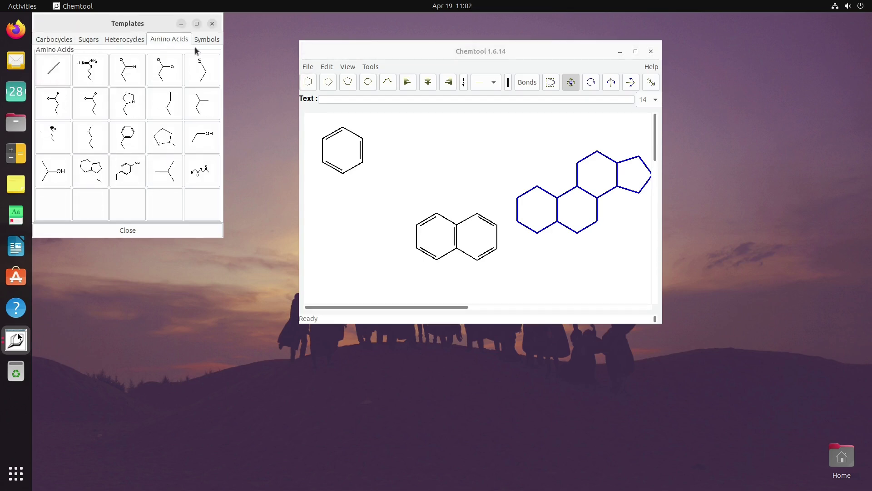
left_click(207, 40)
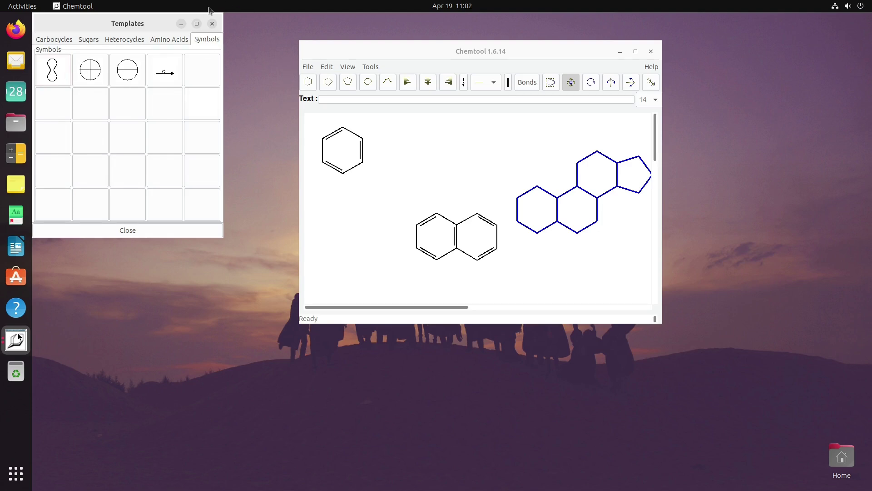
left_click(212, 24)
Step: Quit Chemtool discarding the unsaved drawing and return to the applications grid
left_click(650, 52)
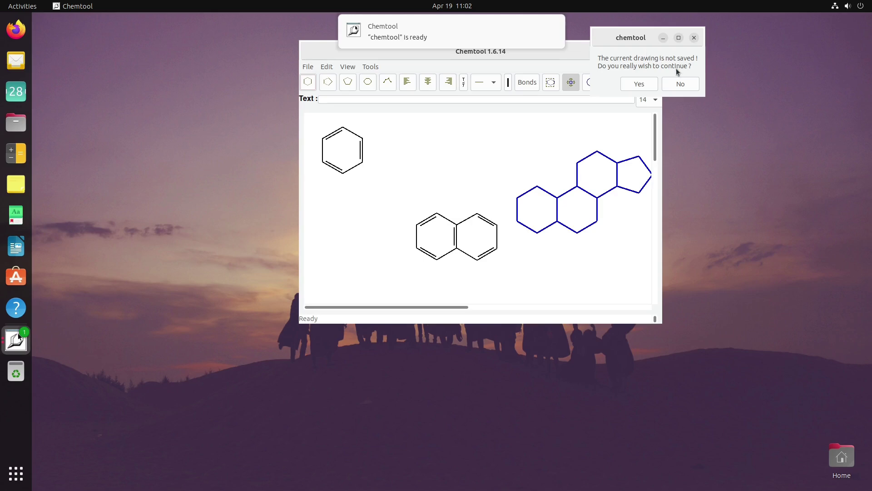
left_click(680, 85)
left_click(651, 51)
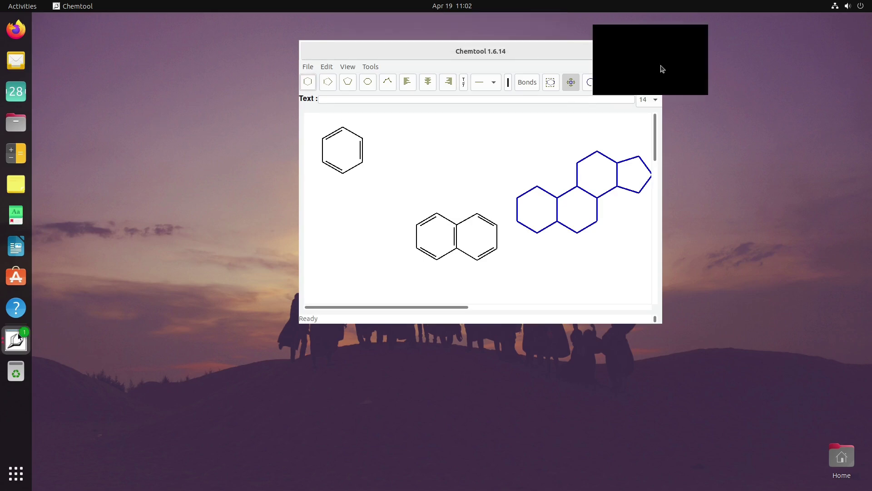
left_click(637, 82)
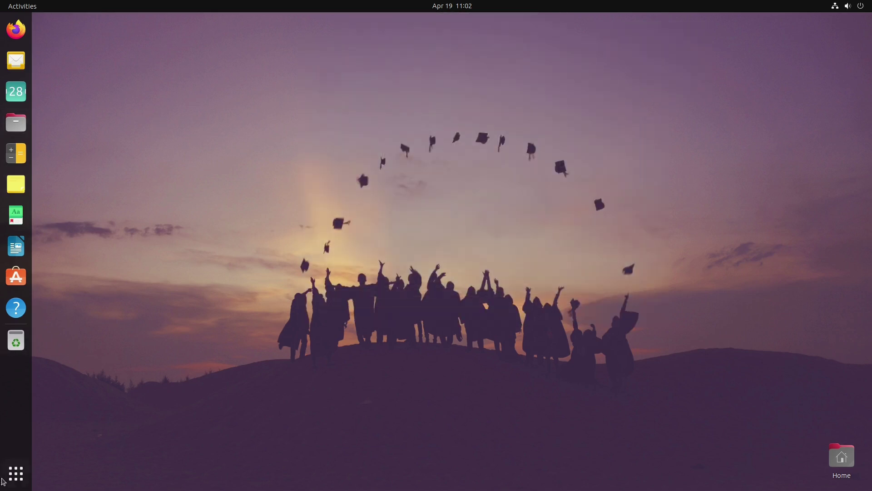
left_click(16, 473)
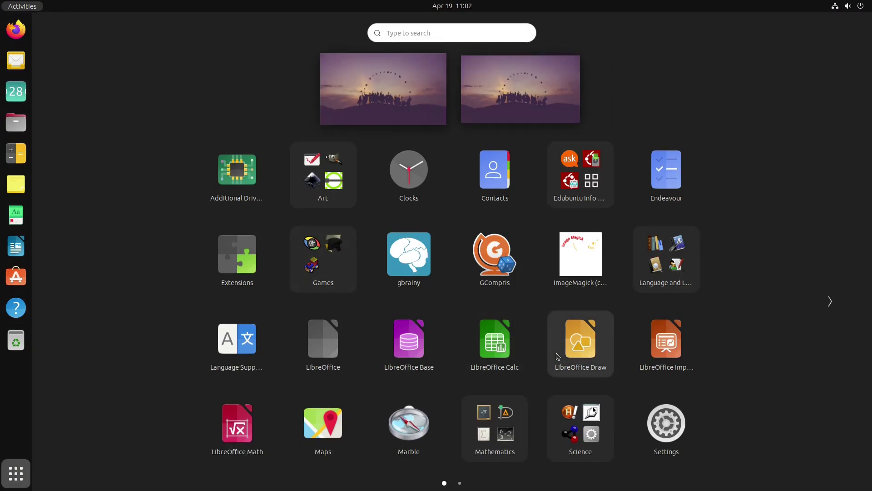
Step: On the second grid page, open the Social Sciences folder and launch KGeography
scroll(558, 356, "down", 1)
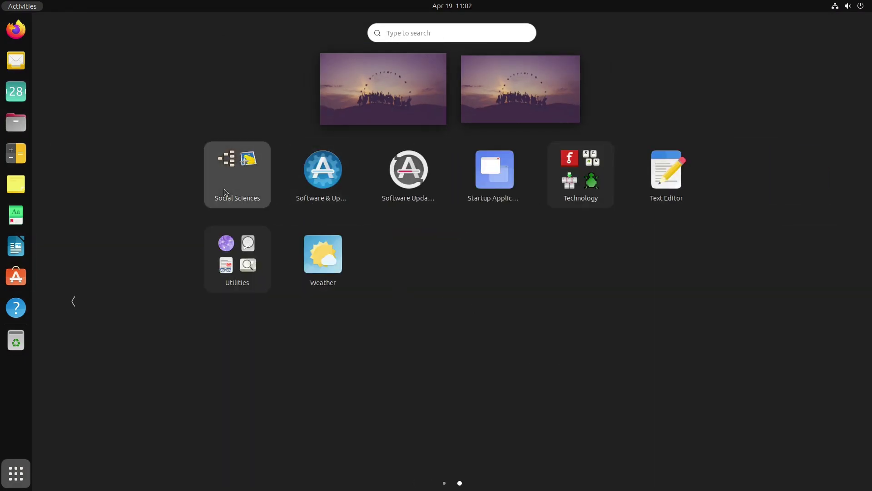
left_click(226, 193)
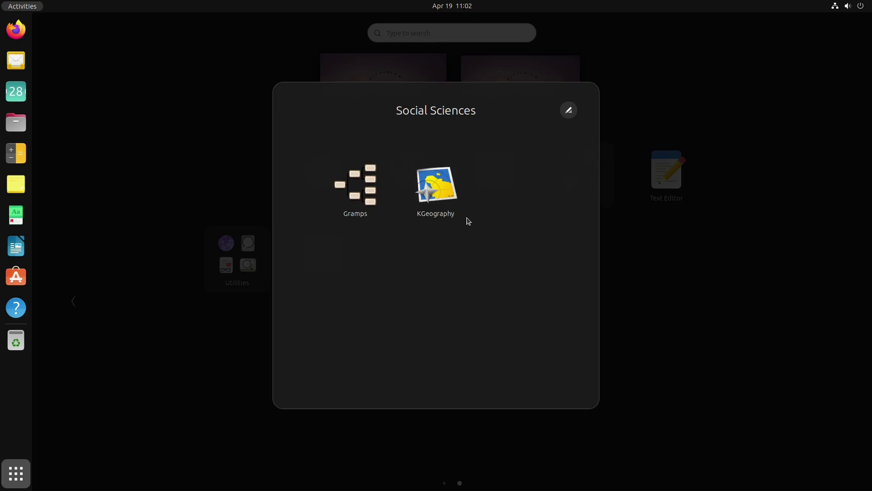
left_click(451, 192)
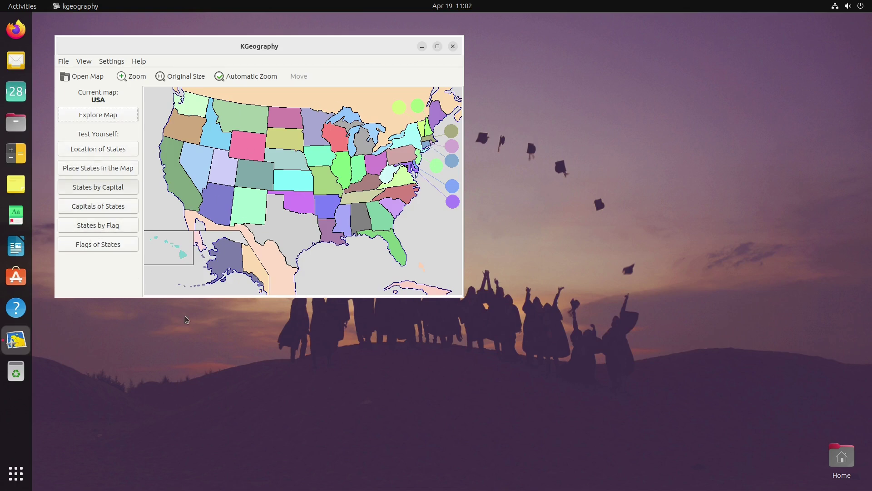
Step: Start a 50-question States by Capital quiz, answer Olympia with Washington, then close KGeography
left_click(136, 188)
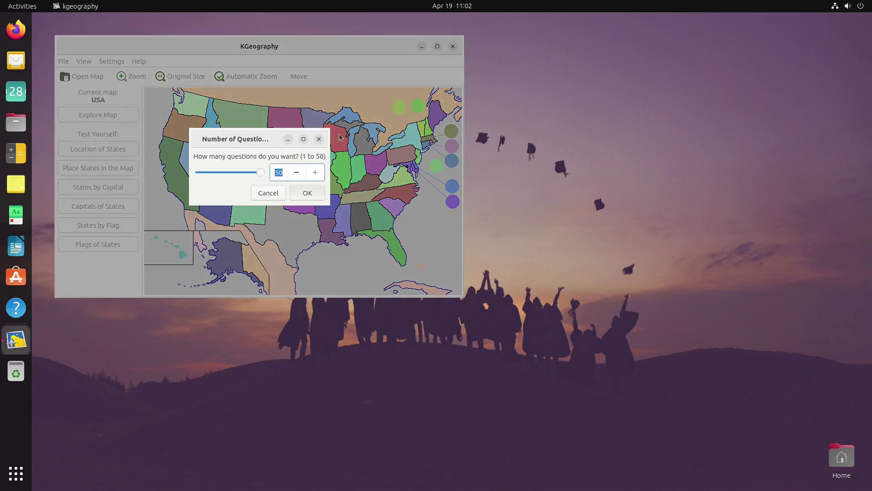
left_click(316, 193)
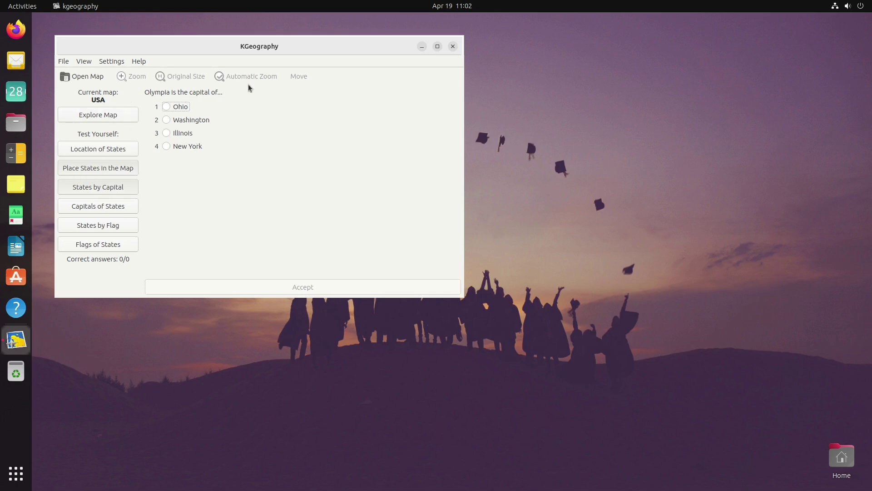
left_click(166, 120)
left_click(356, 286)
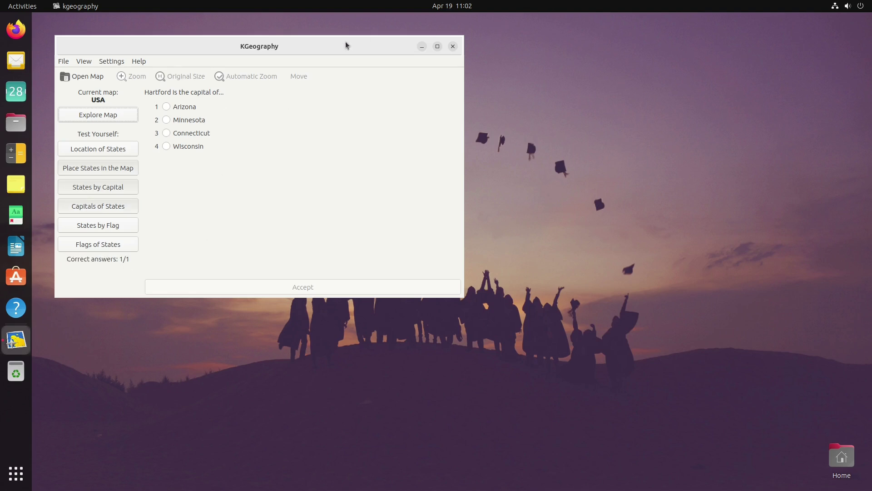
left_click(456, 45)
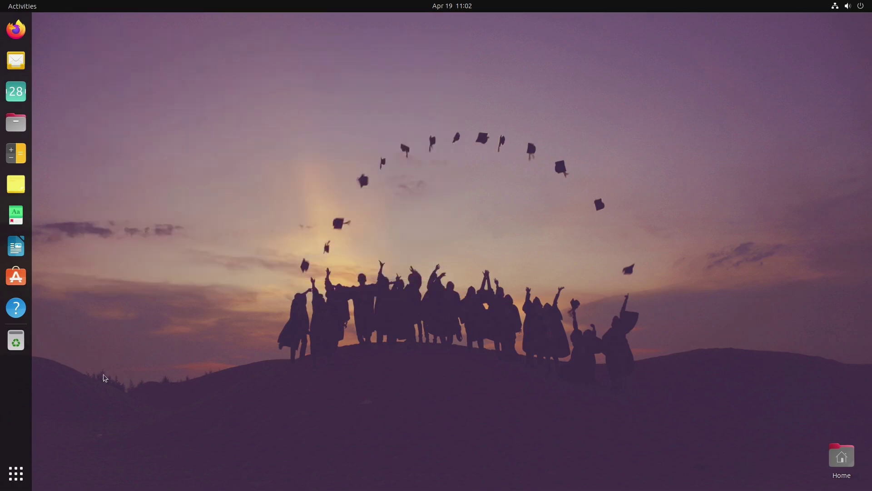
left_click(17, 471)
scroll(243, 281, "down", 1)
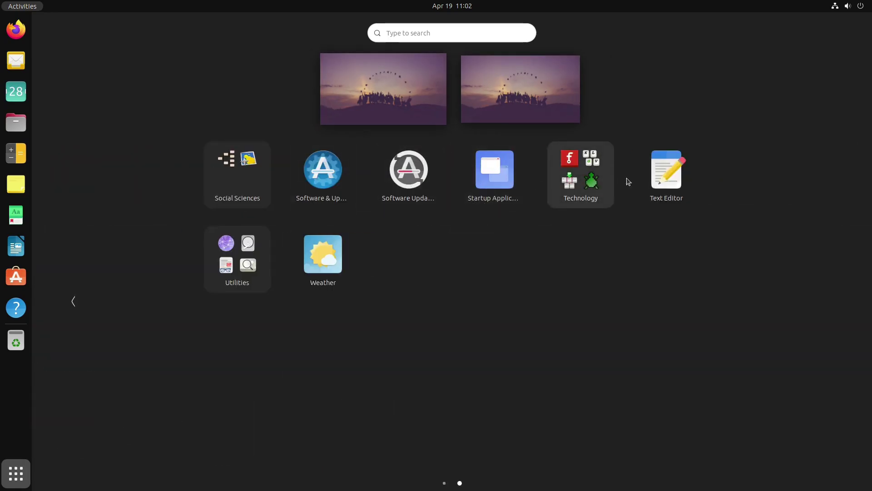
left_click(573, 190)
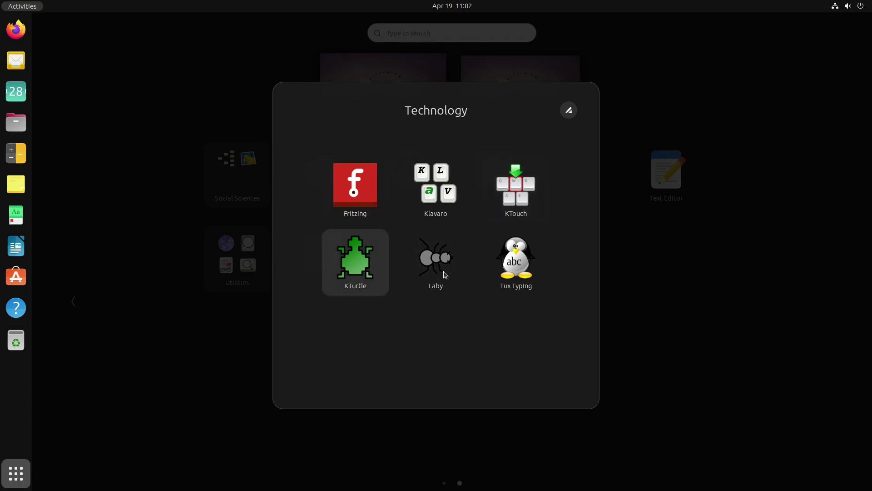
left_click(683, 356)
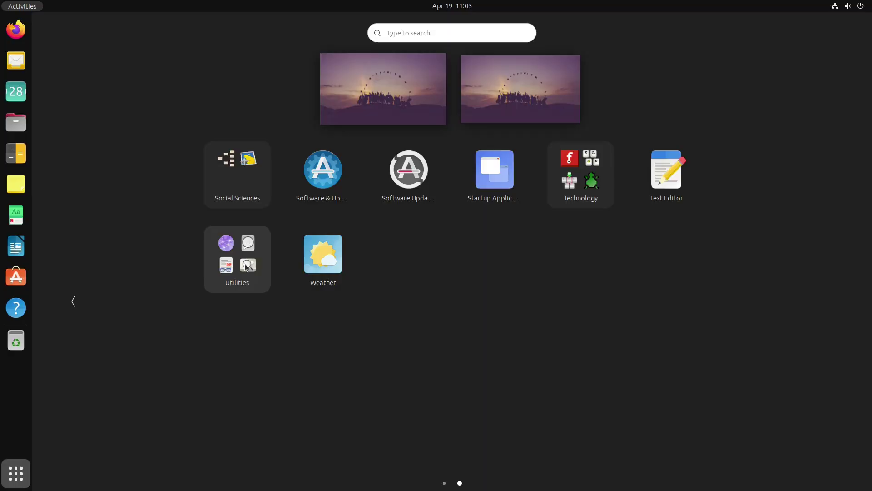
left_click(245, 266)
scroll(518, 296, "down", 1)
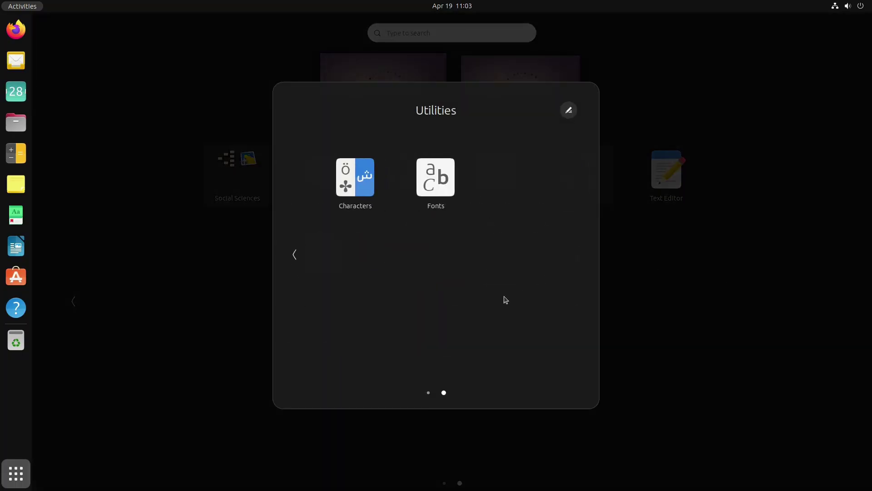
scroll(505, 298, "up", 1)
left_click(721, 398)
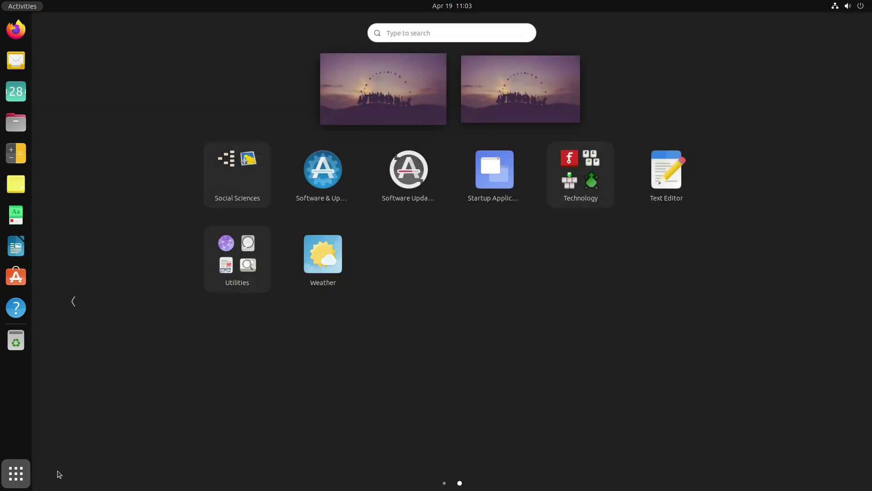
left_click(26, 467)
left_click(441, 320)
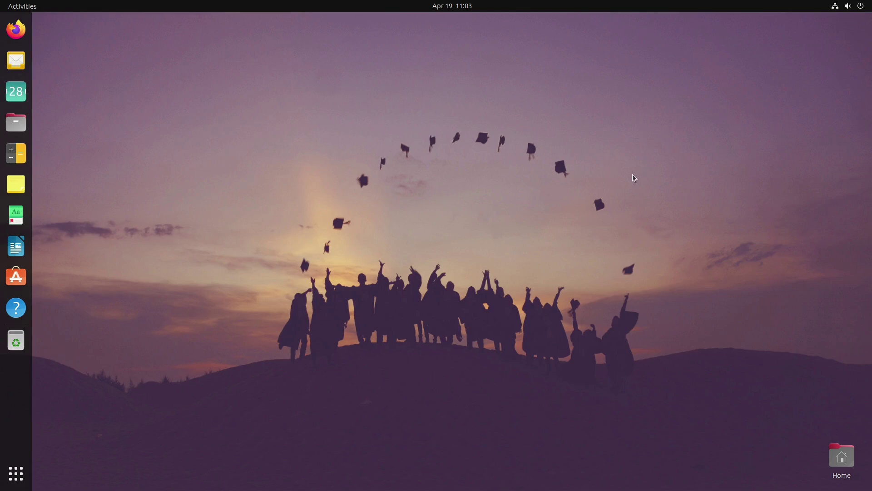
left_click(863, 8)
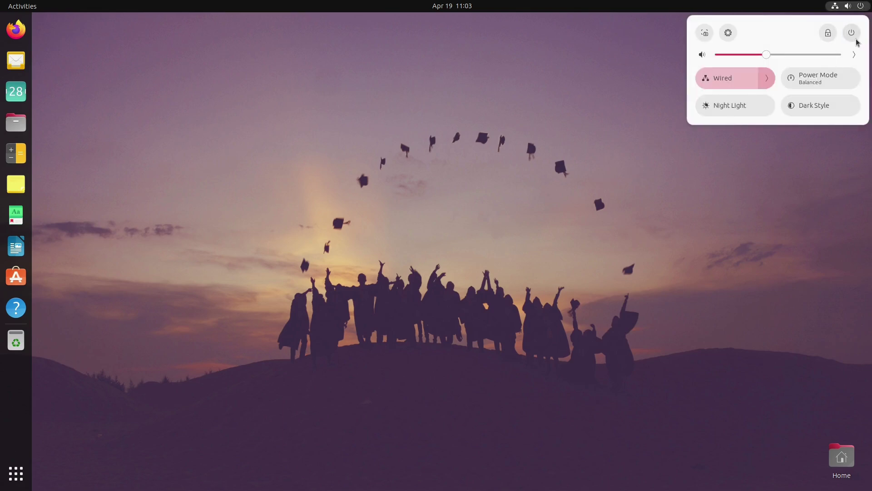
Step: Log out from the system menu's power options and confirm the logout
left_click(852, 33)
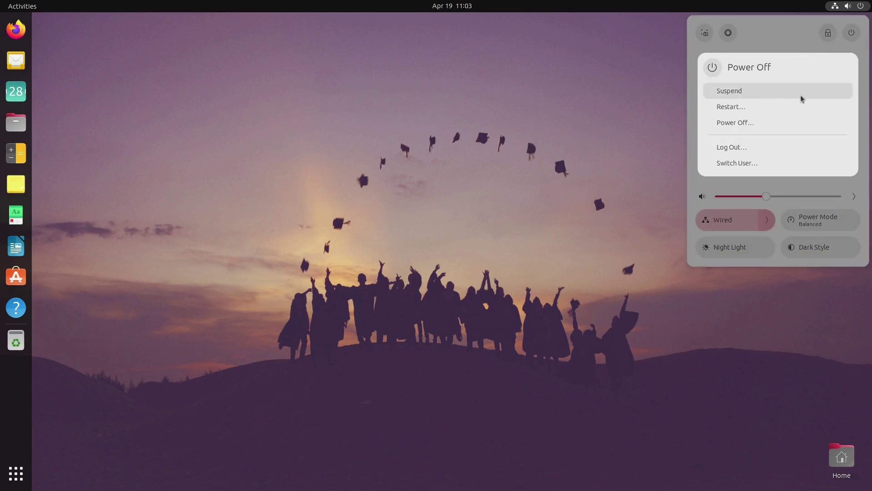
left_click(83, 72)
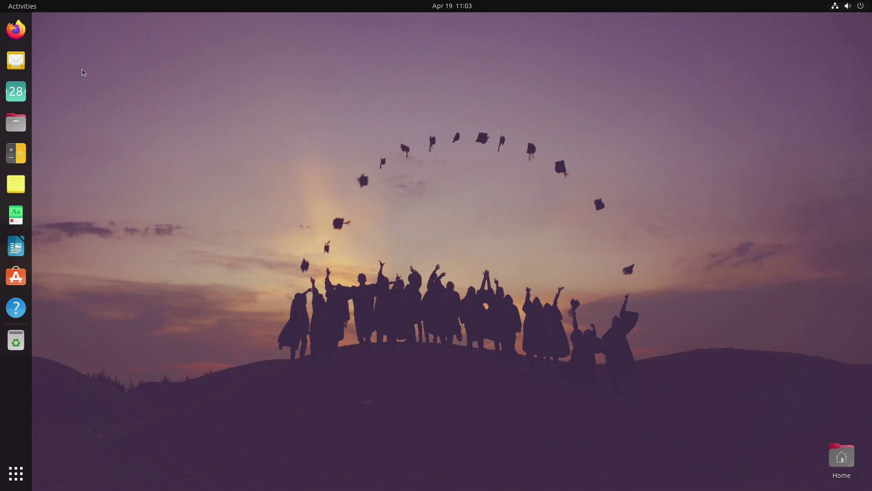
left_click(485, 284)
left_click(16, 473)
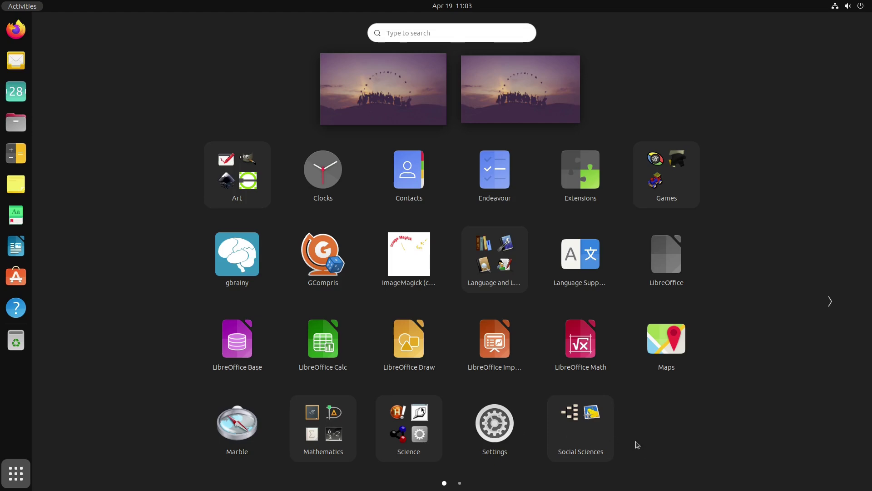
scroll(645, 440, "down", 1)
scroll(647, 439, "up", 1)
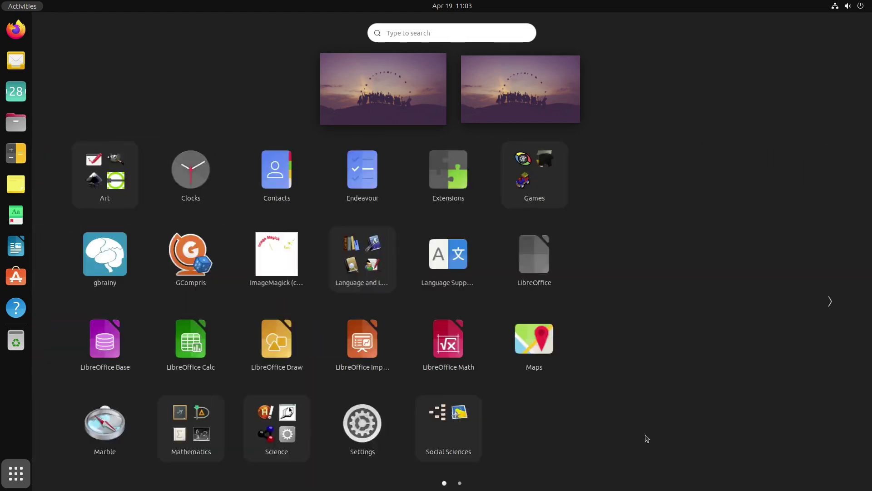
scroll(636, 422, "down", 1)
scroll(623, 409, "up", 1)
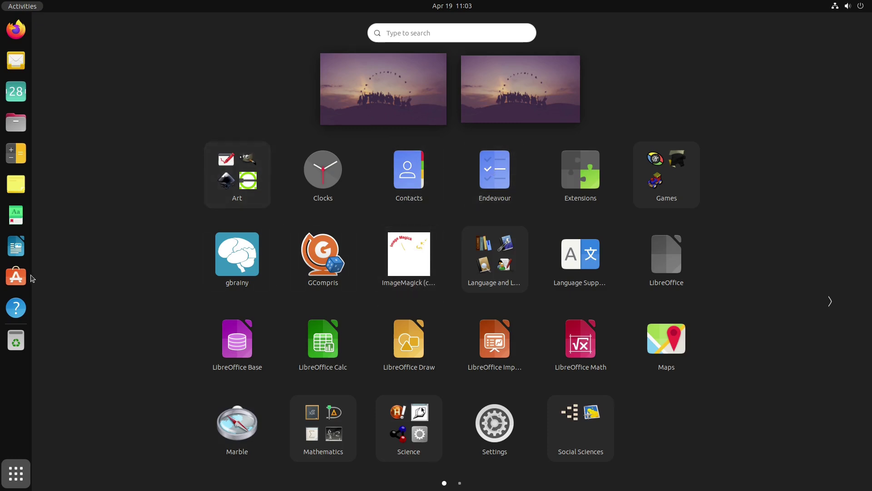
scroll(428, 298, "down", 1)
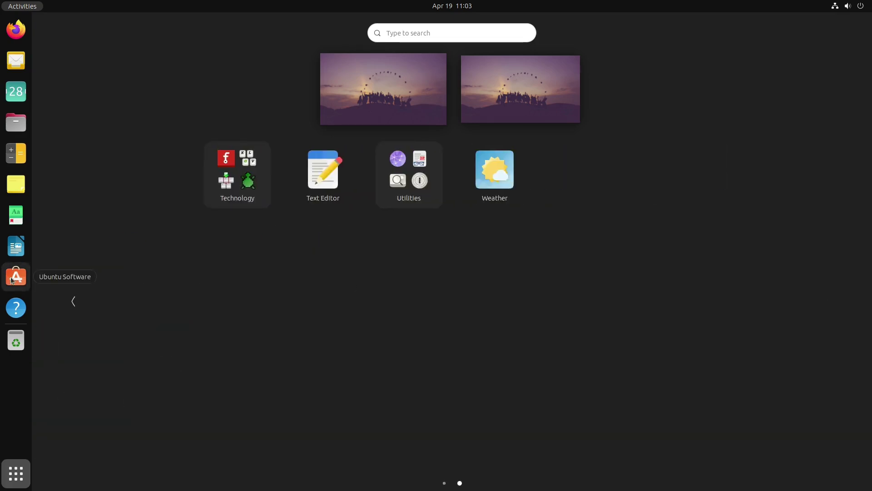
scroll(441, 323, "up", 1)
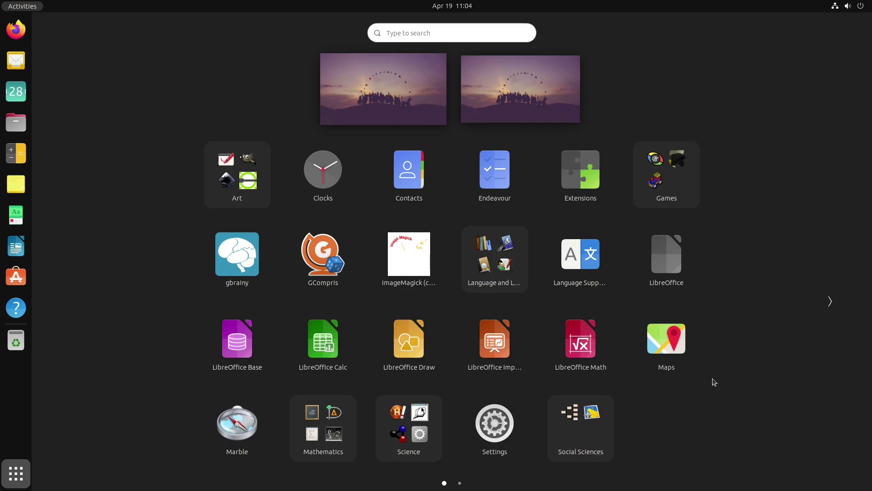
left_click(15, 473)
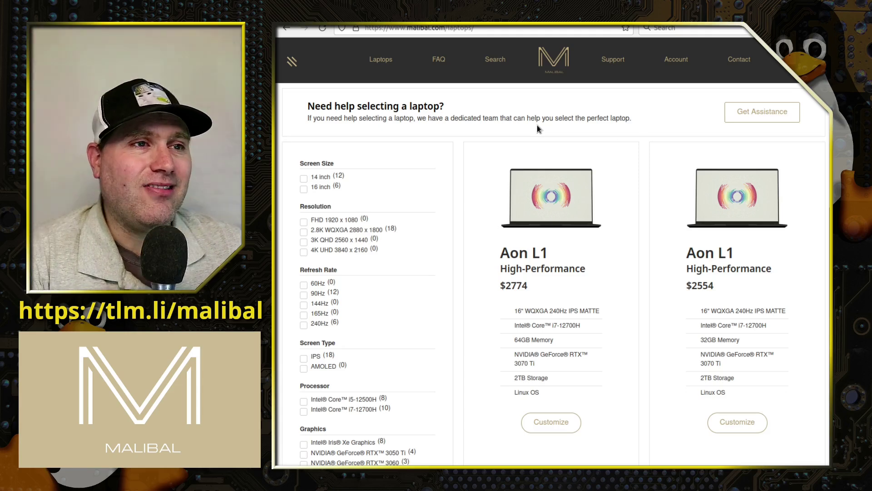
Step: Scroll the Linux laptop listings to the Aon S1 row and open the $1199 model's customization page
scroll(599, 193, "down", 15)
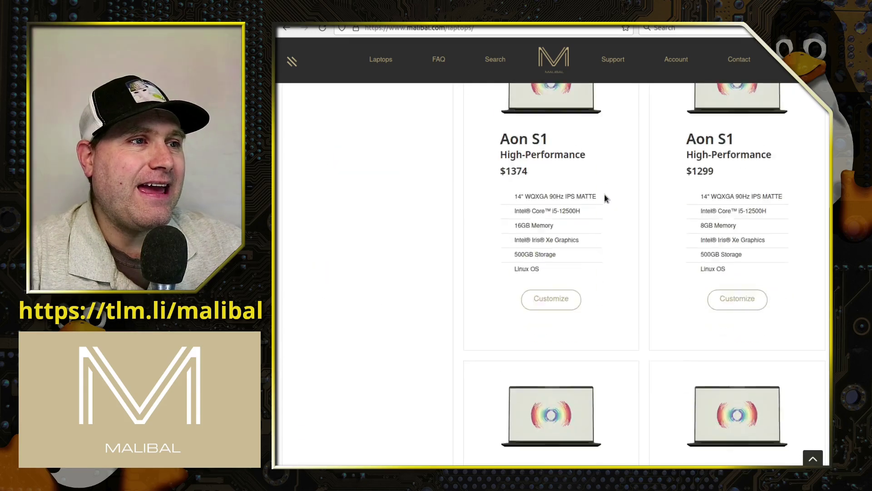
scroll(666, 285, "up", 5)
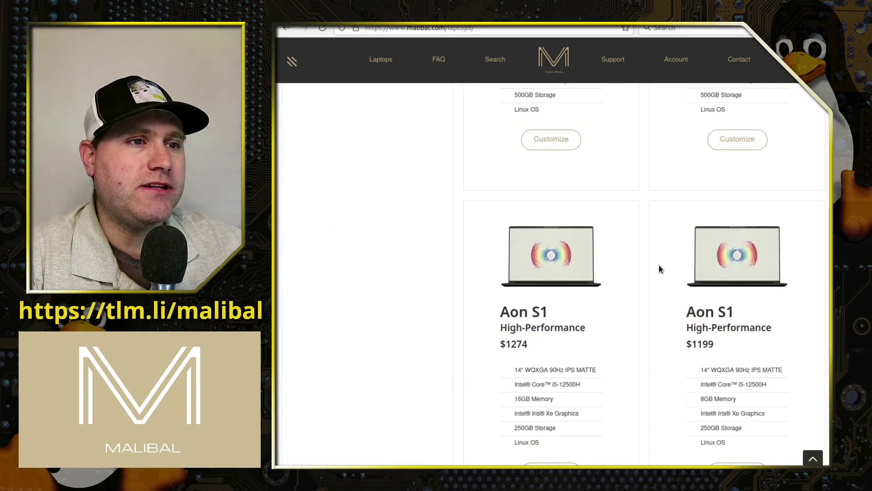
scroll(670, 341, "up", 15)
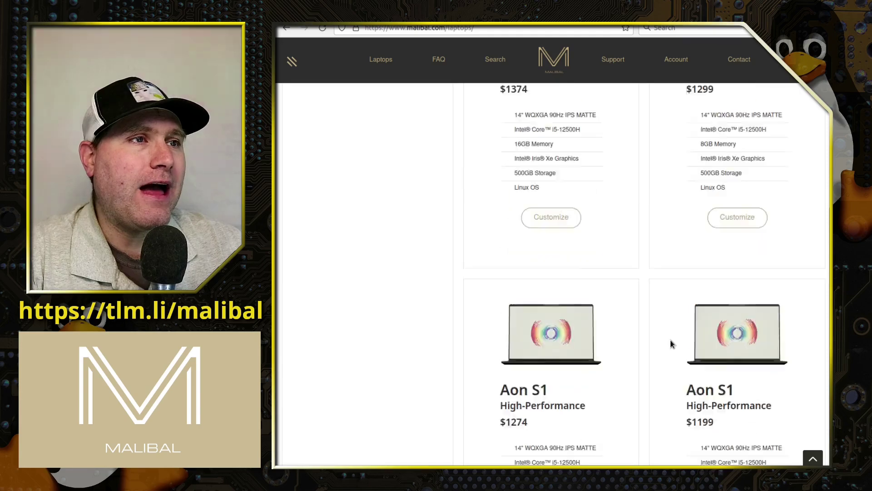
scroll(638, 336, "up", 10)
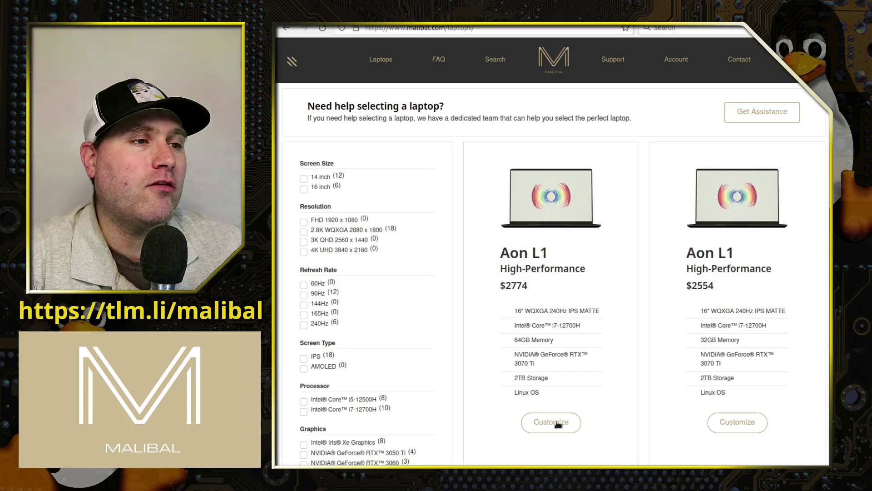
scroll(562, 357, "down", 14)
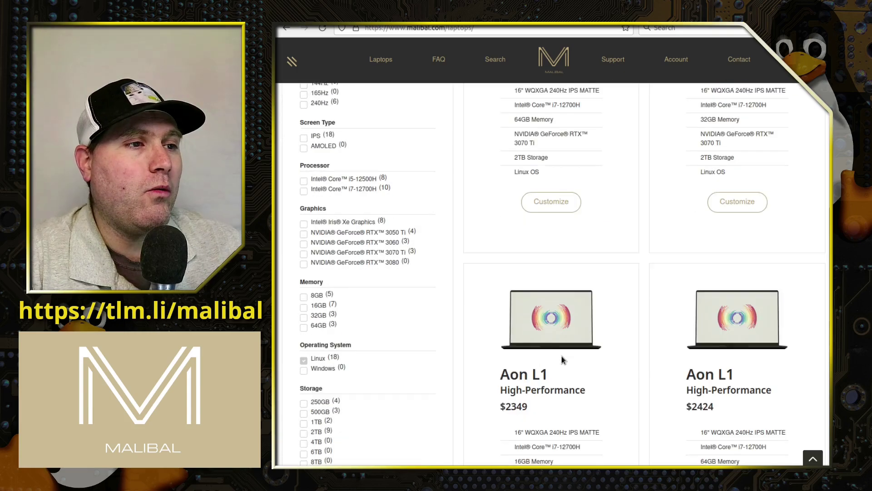
scroll(562, 356, "up", 12)
scroll(563, 359, "up", 3)
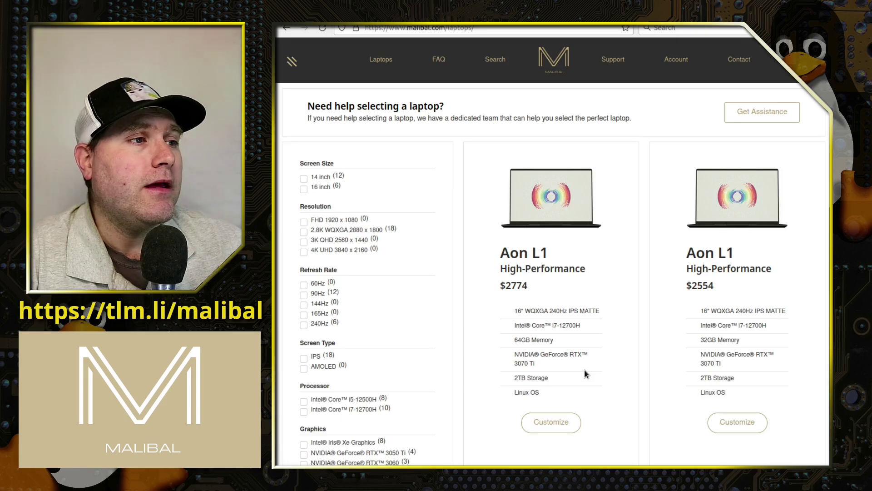
scroll(602, 399, "down", 2)
scroll(603, 400, "down", 1)
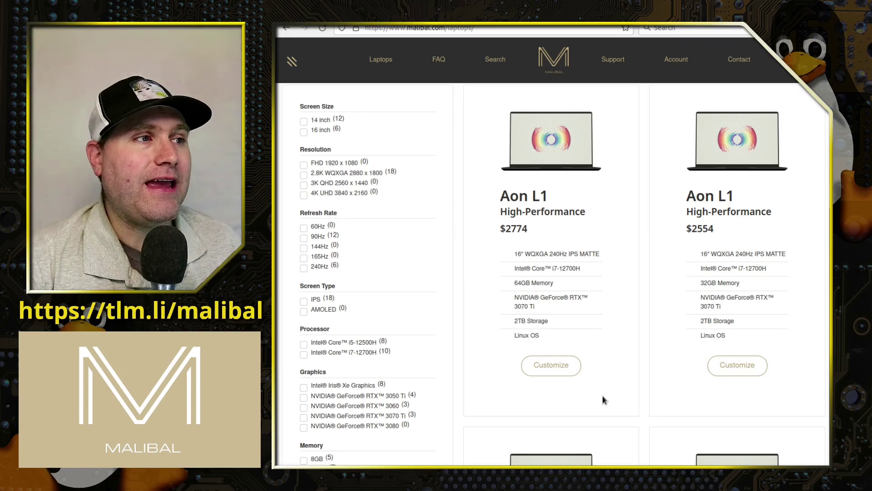
scroll(604, 400, "down", 3)
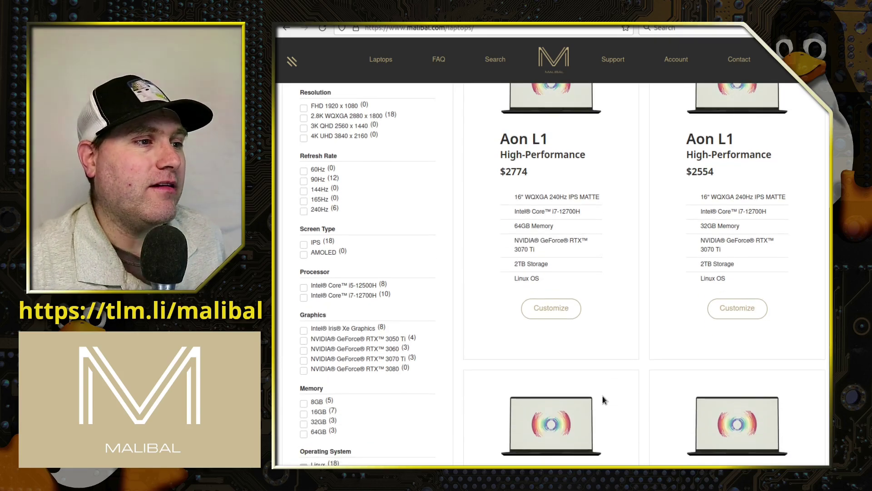
scroll(437, 386, "down", 5)
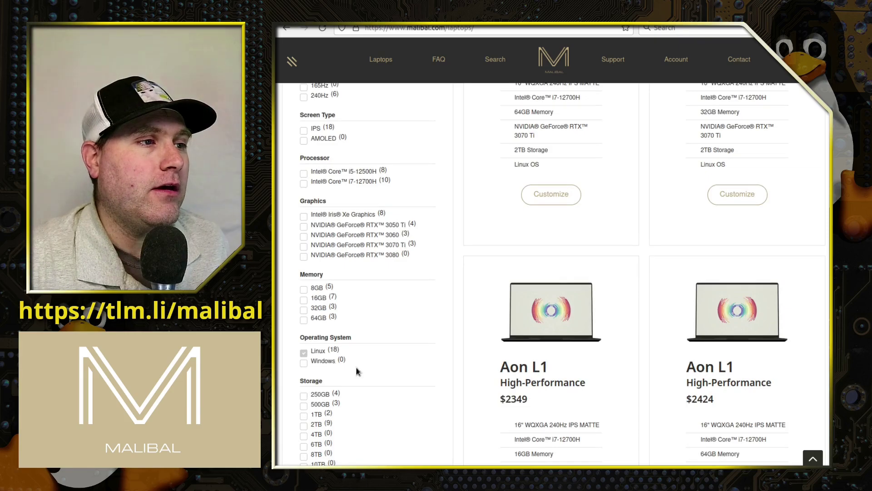
scroll(693, 257, "up", 10)
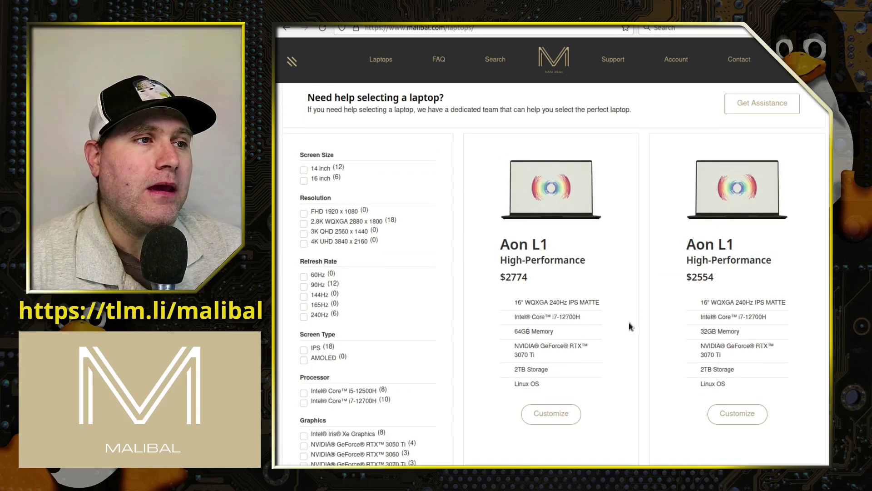
scroll(629, 324, "down", 15)
scroll(629, 326, "up", 10)
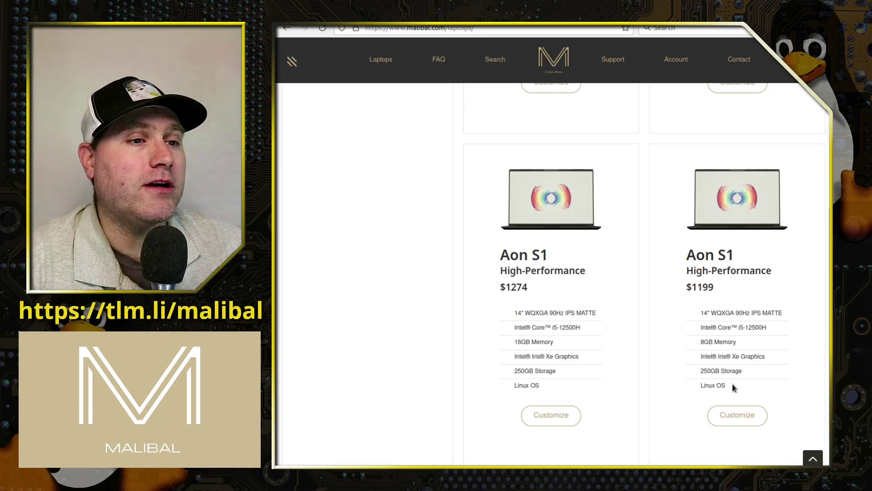
left_click(736, 414)
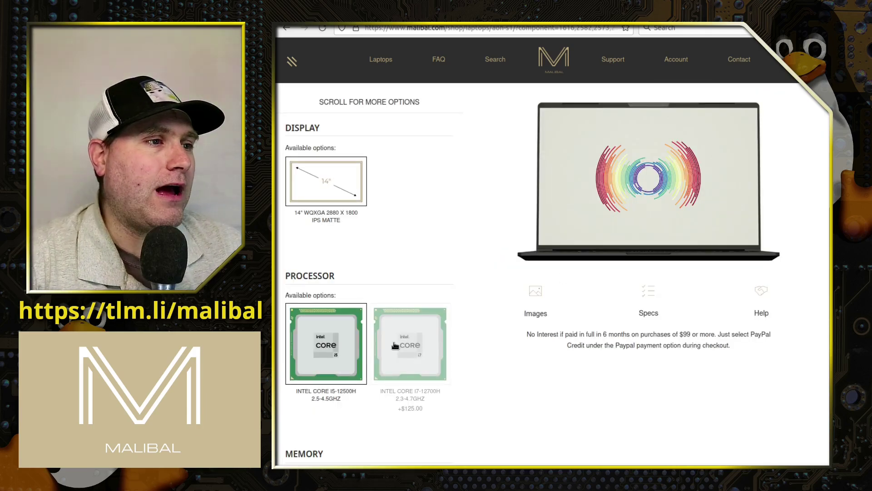
Step: Try the i7-12700H, revert to the i5-12500H, then review Memory, Graphics and Storage down to OS
left_click(416, 369)
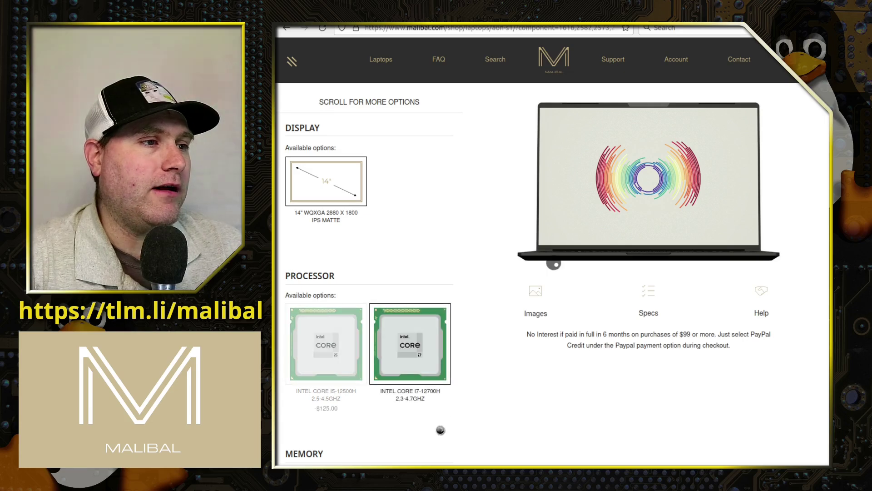
left_click(331, 404)
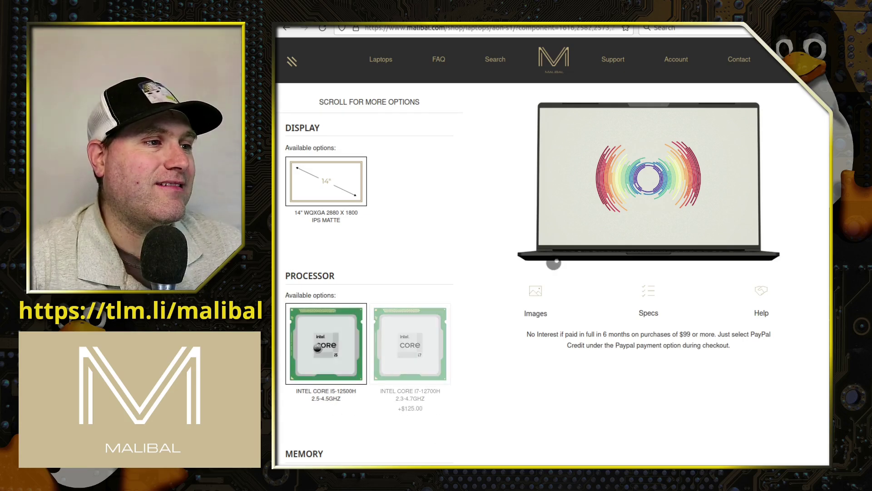
scroll(383, 428, "down", 4)
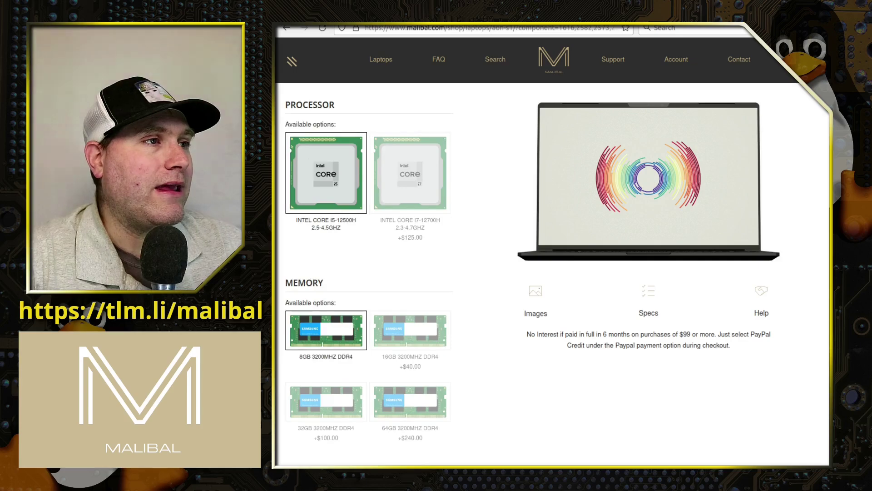
scroll(383, 259, "down", 5)
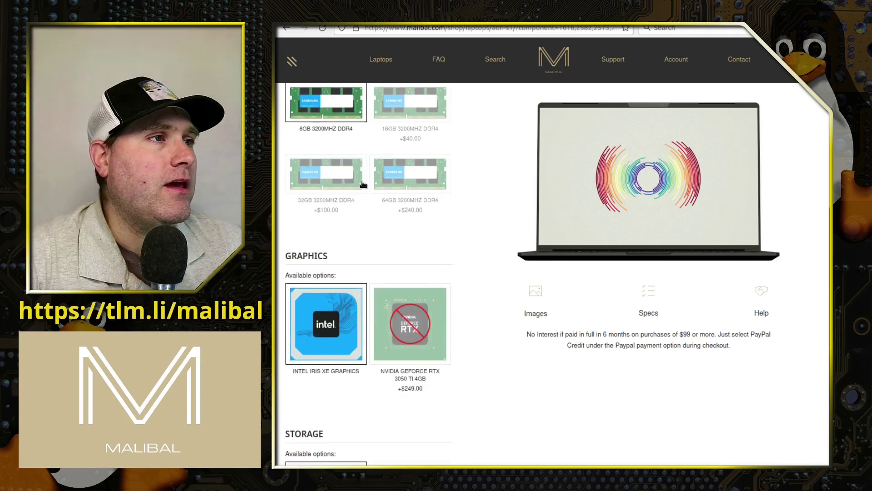
scroll(340, 214, "up", 3)
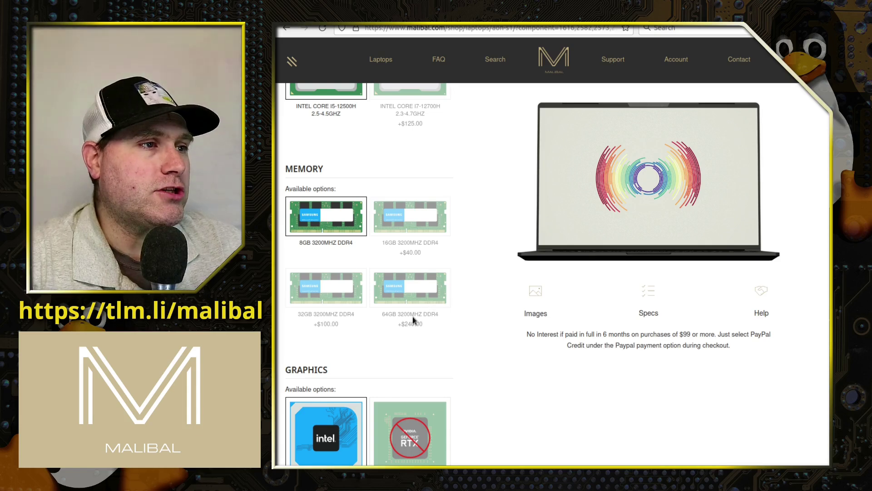
scroll(423, 300, "down", 4)
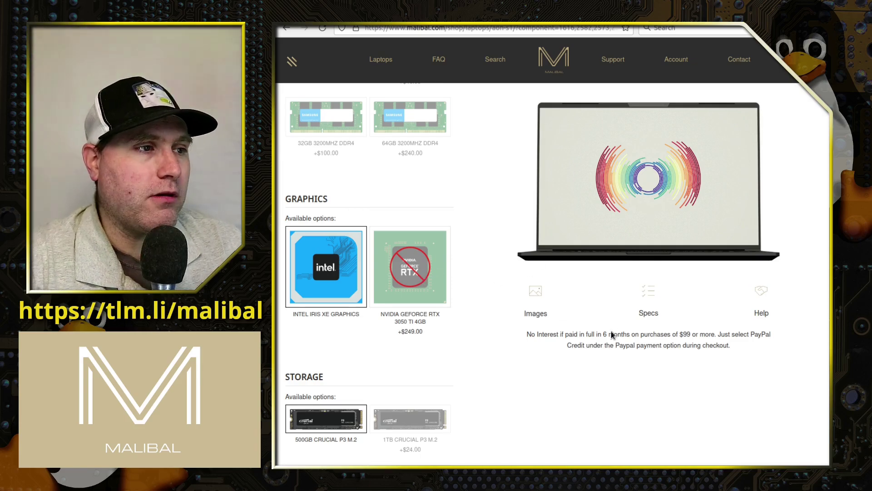
scroll(549, 316, "down", 5)
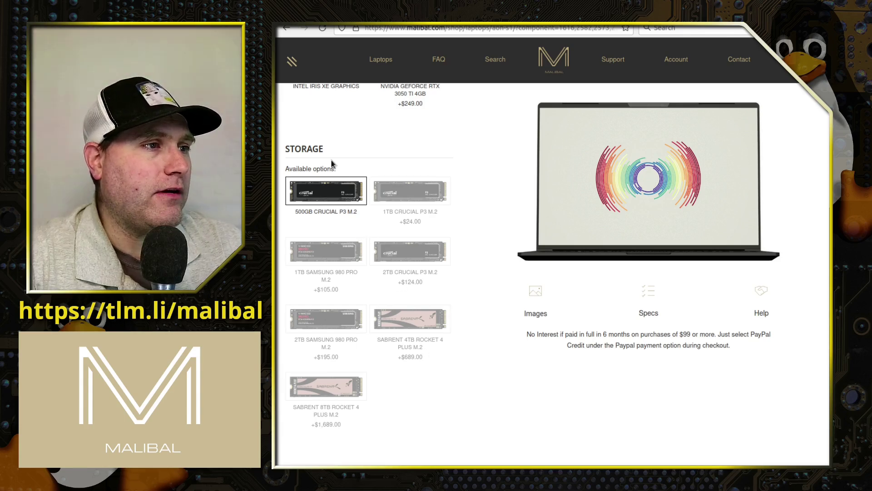
scroll(553, 350, "down", 6)
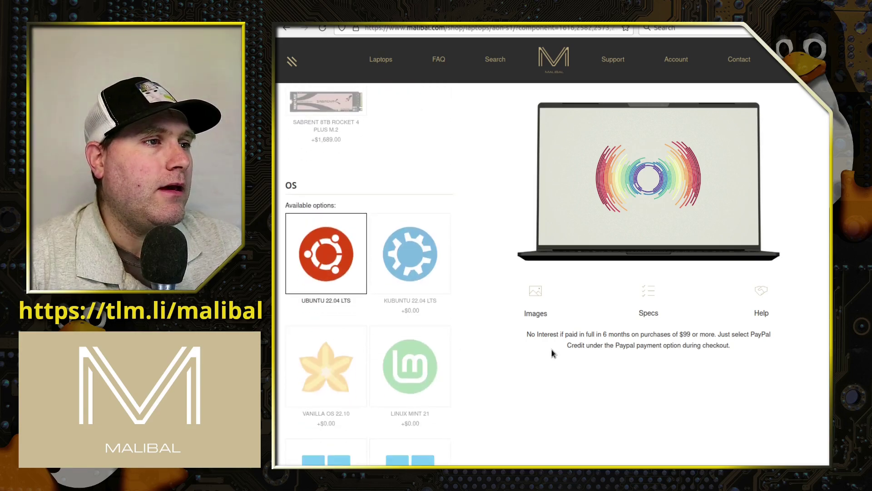
Step: Select Kubuntu 22.04 LTS, Vanilla OS 22.10, Windows 11 Home and Windows 11 Pro in turn
scroll(552, 350, "down", 2)
left_click(396, 195)
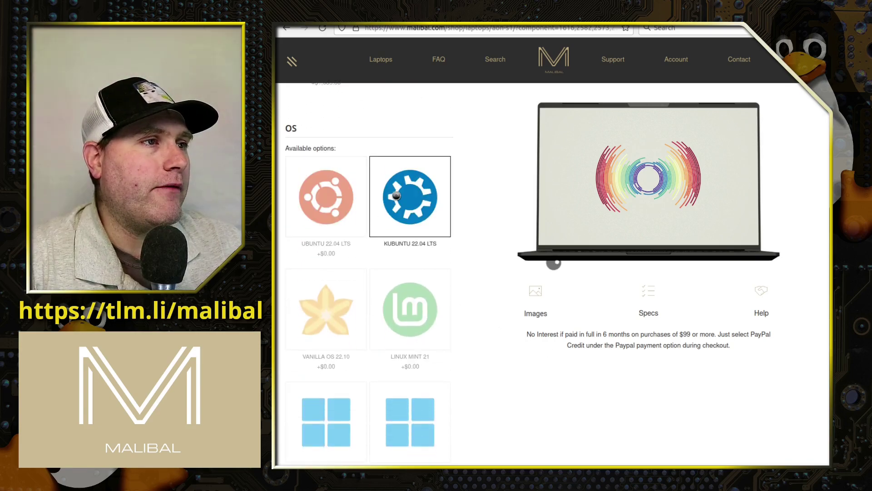
left_click(338, 309)
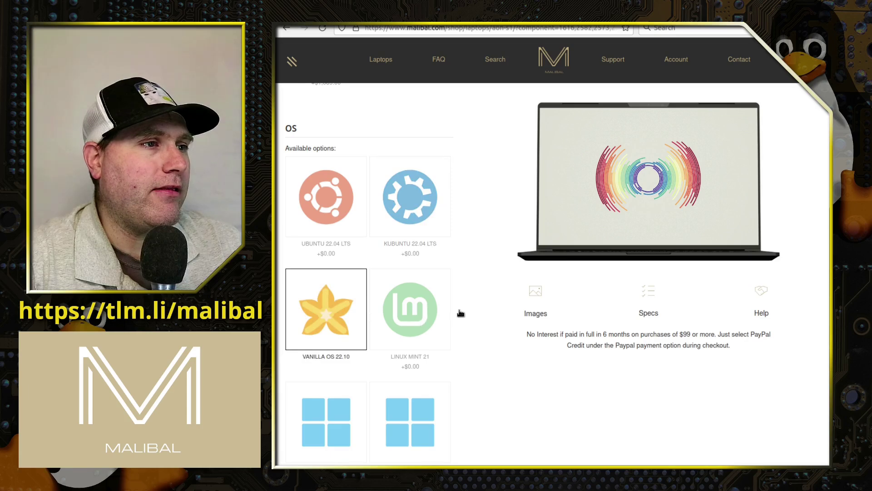
scroll(460, 313, "down", 4)
left_click(318, 341)
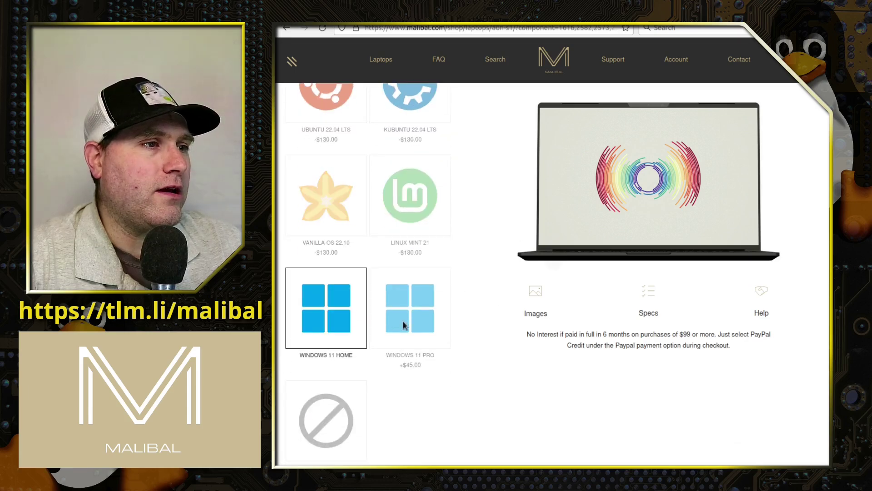
left_click(409, 310)
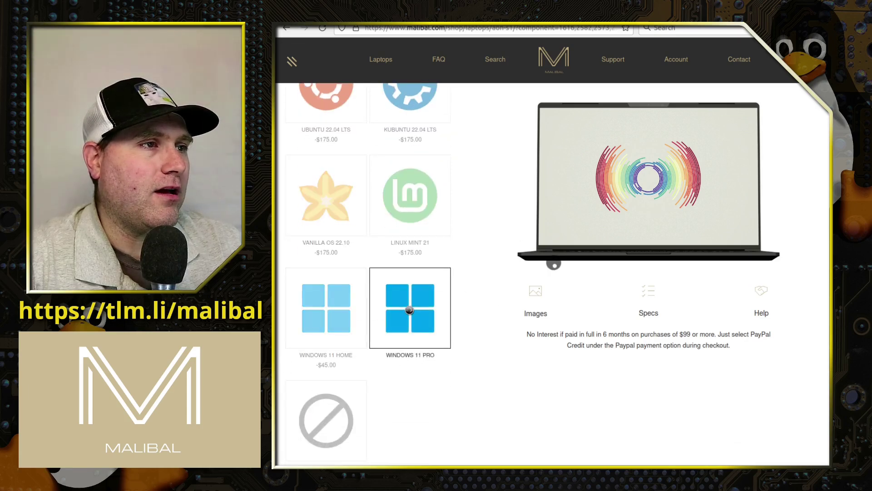
Step: Try Linux Mint 21, settle on no operating system, and scroll back up the configurator
left_click(413, 200)
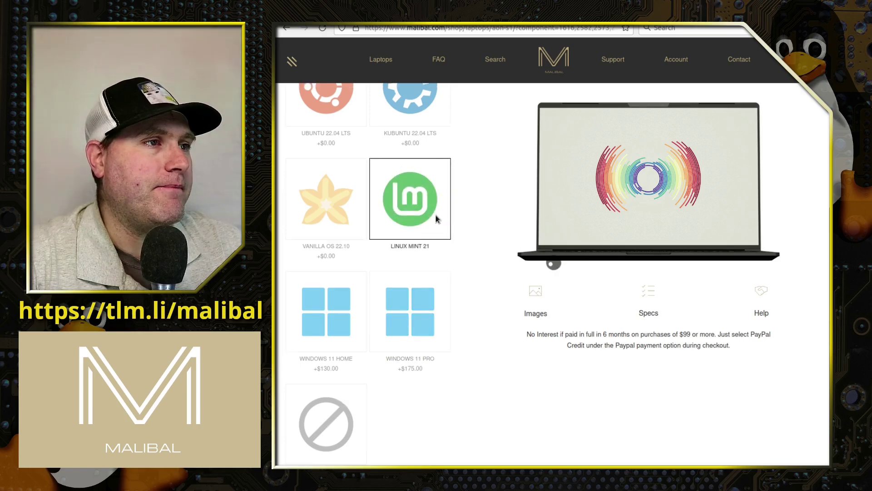
scroll(436, 219, "up", 4)
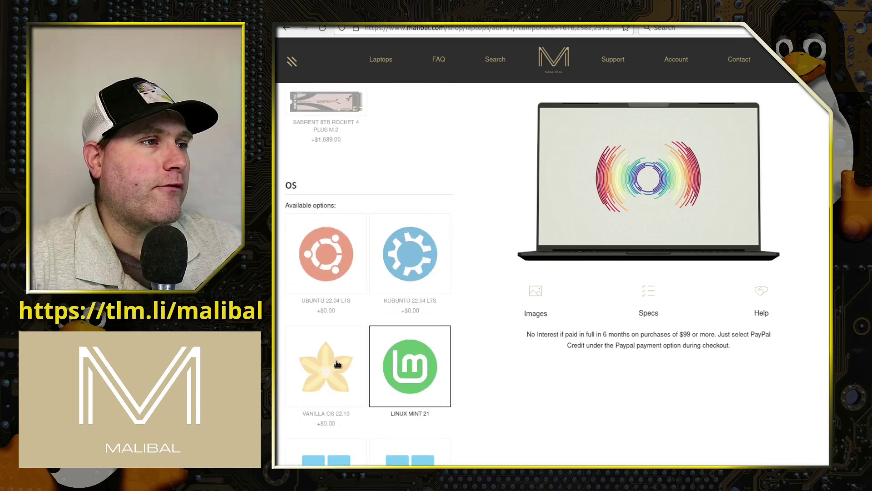
scroll(384, 296, "down", 6)
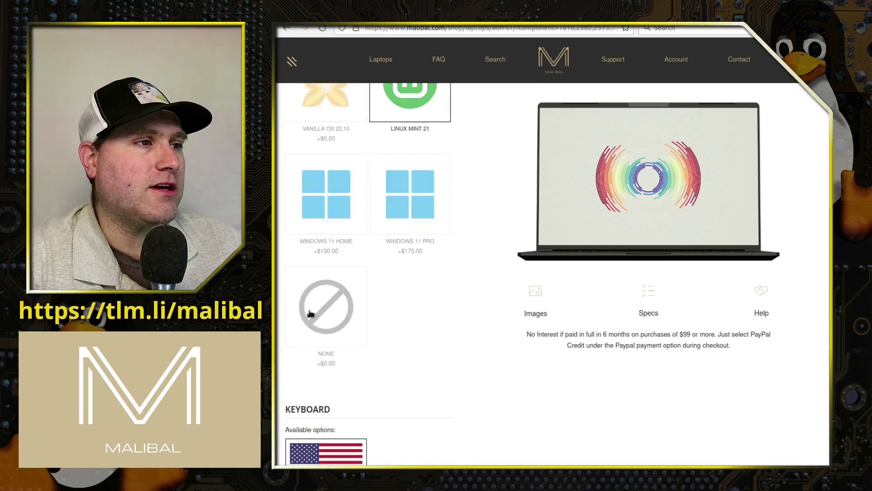
left_click(310, 314)
scroll(477, 346, "down", 1)
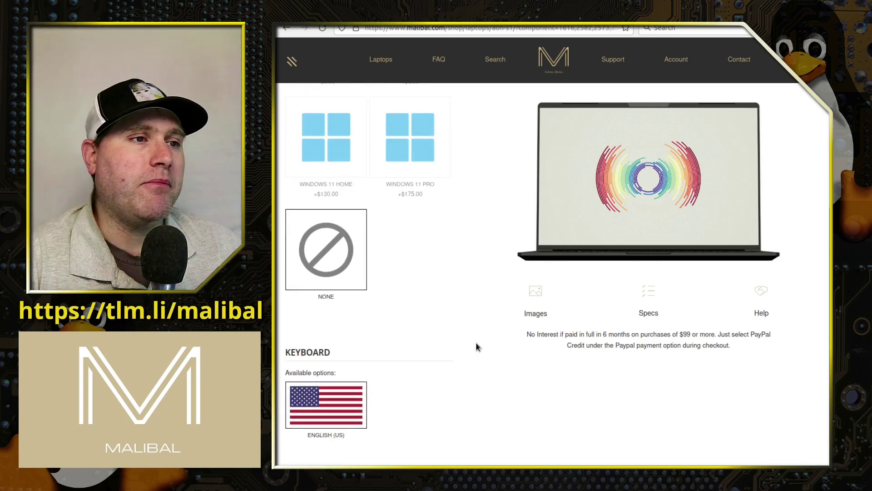
scroll(589, 366, "down", 1)
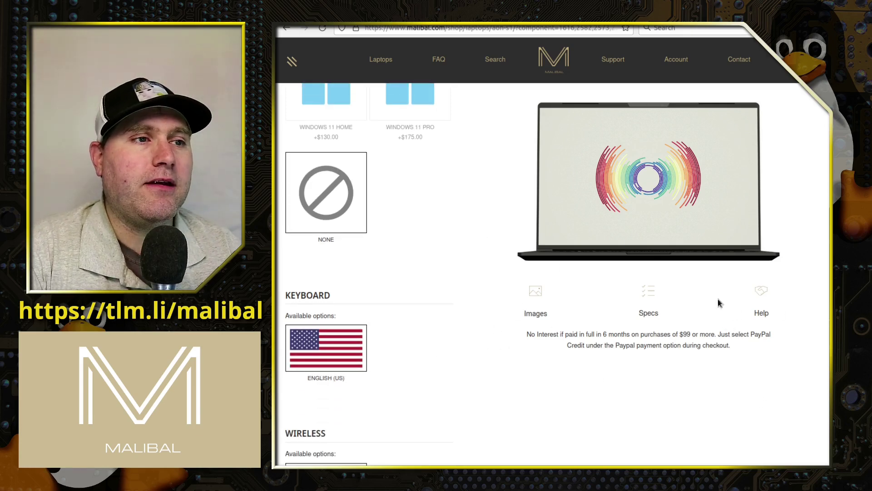
scroll(584, 365, "up", 1)
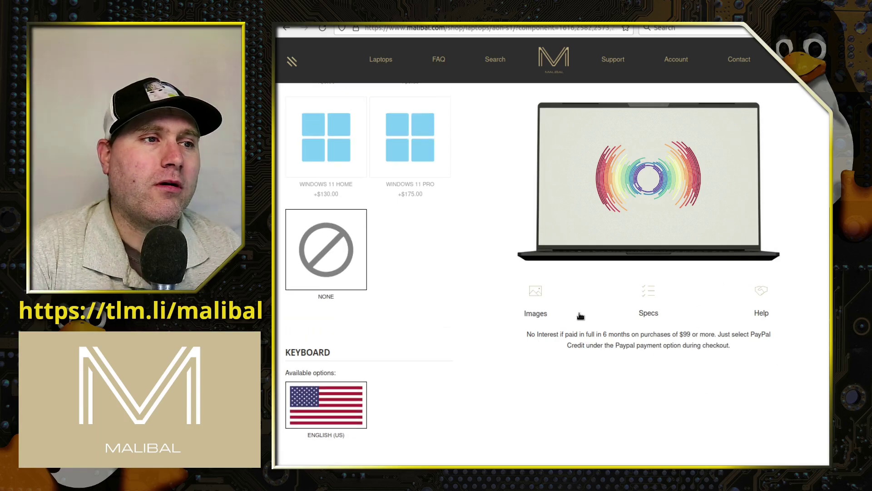
scroll(741, 329, "up", 10)
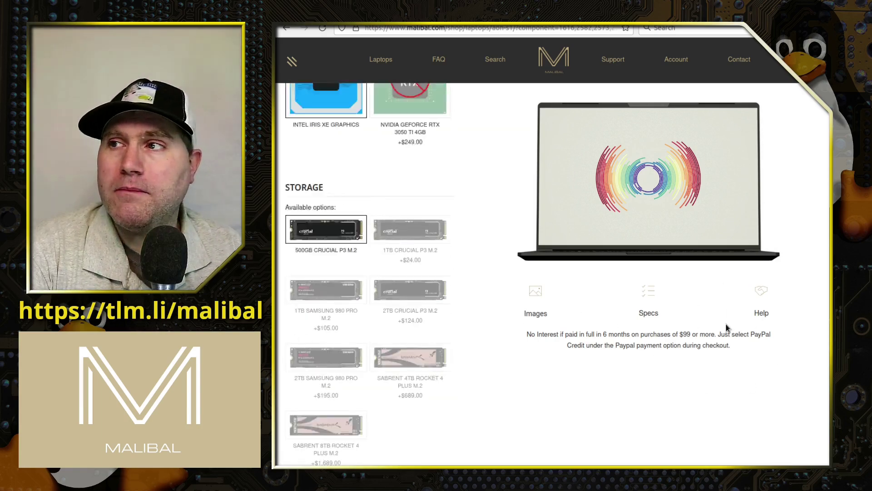